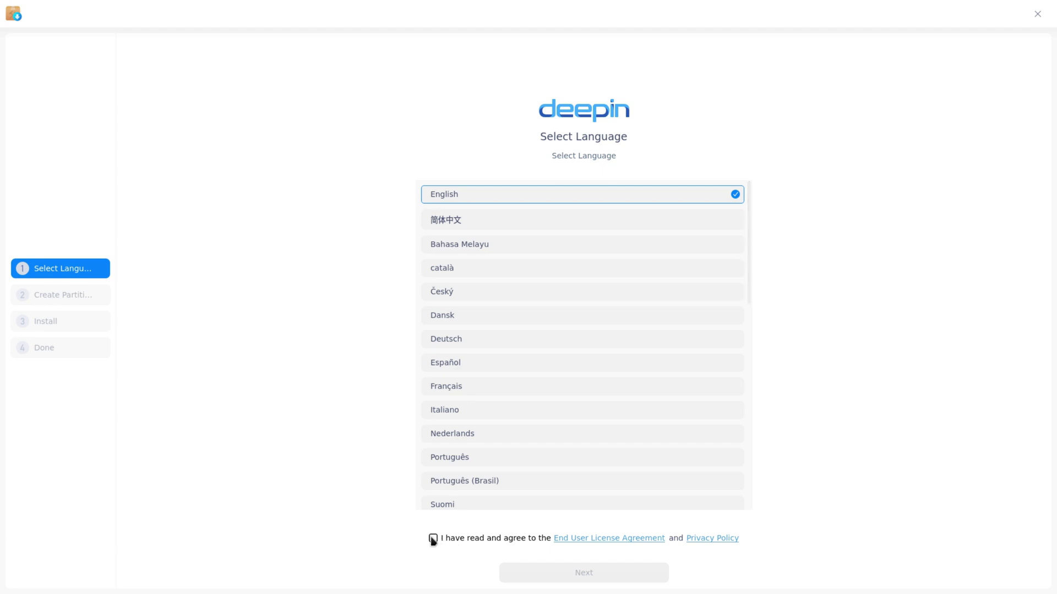
Accept the license and install Deepin on the whole /dev/sda disk with no restore backup
click(433, 537)
click(595, 575)
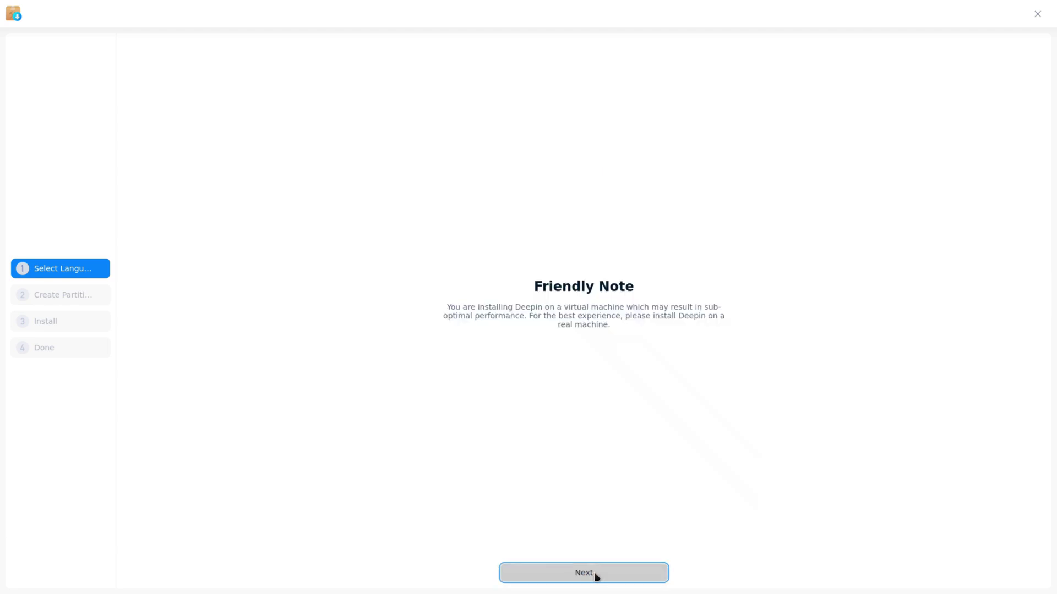
click(596, 575)
click(580, 237)
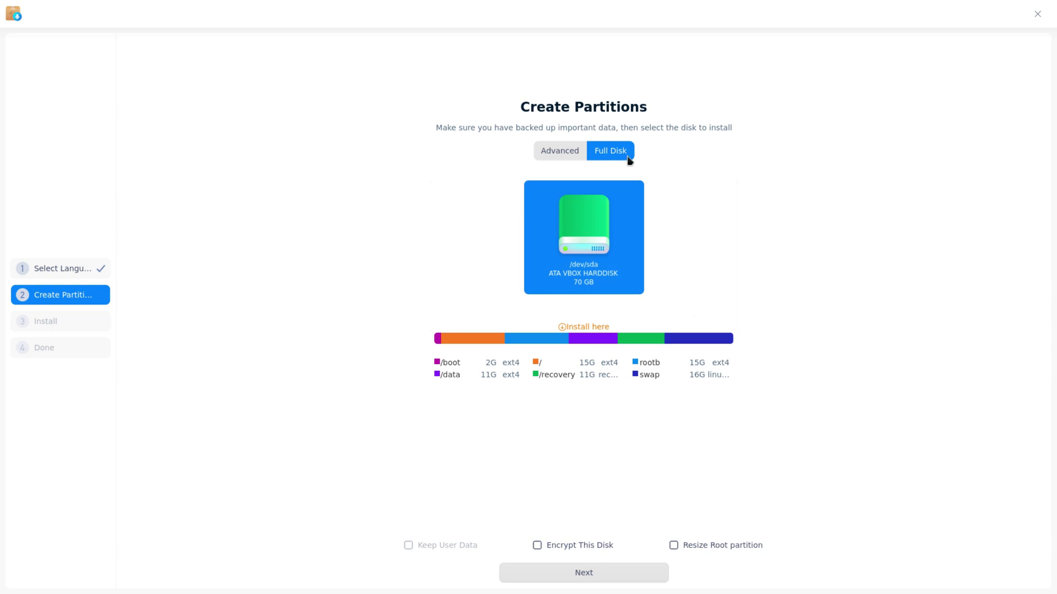
click(604, 572)
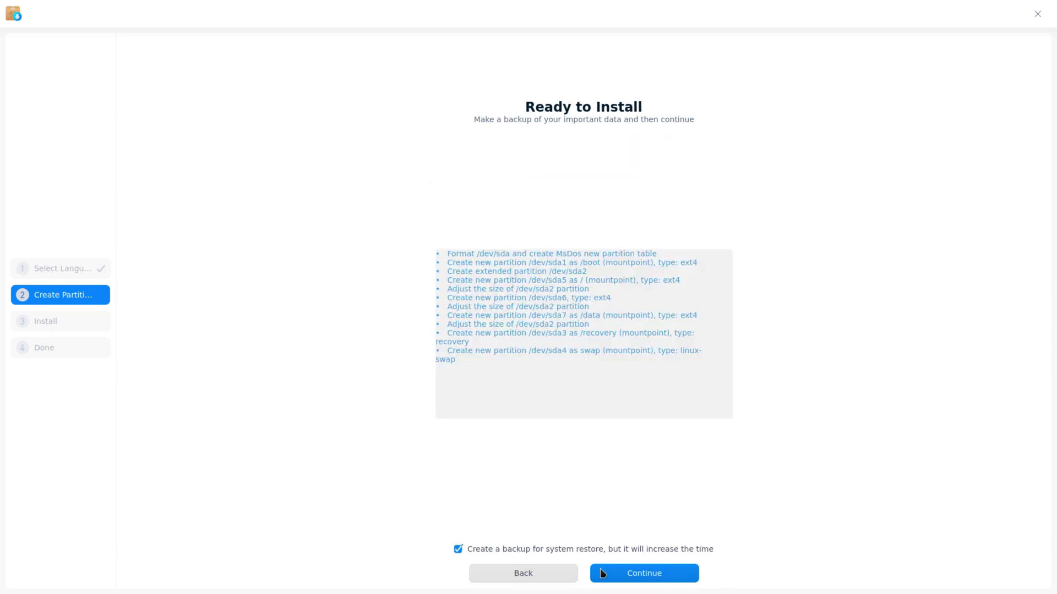
click(459, 550)
click(657, 575)
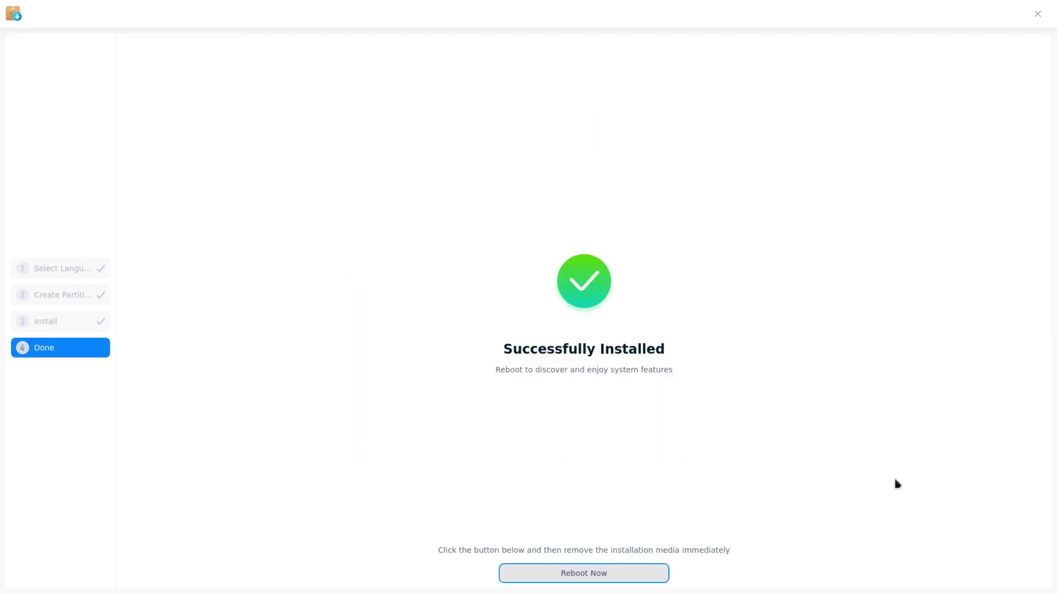
Reboot, keep English with the English (US) keyboard, and set the Los_Angeles timezone
click(588, 580)
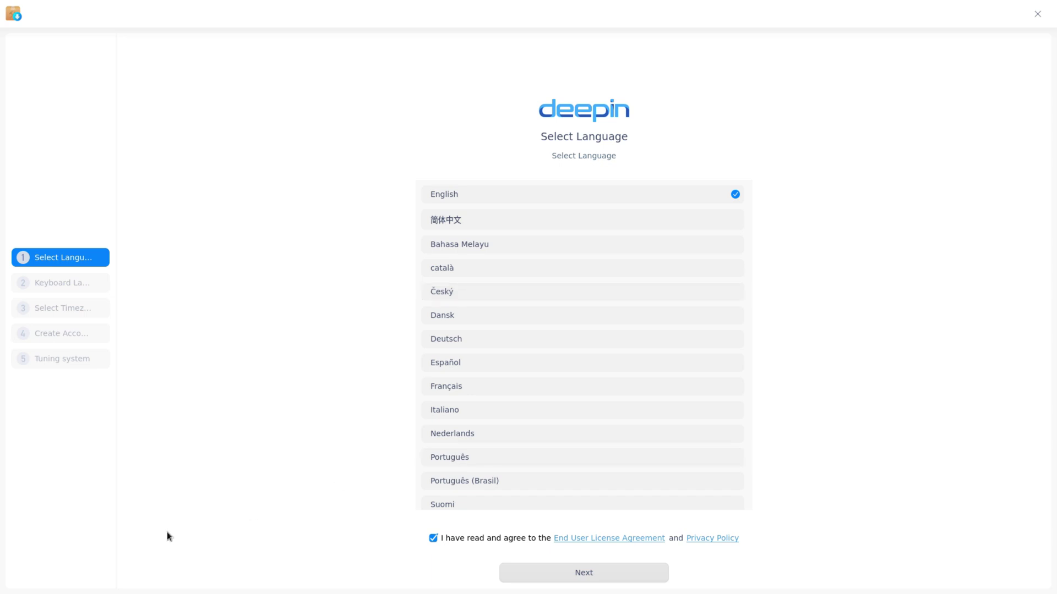
click(611, 579)
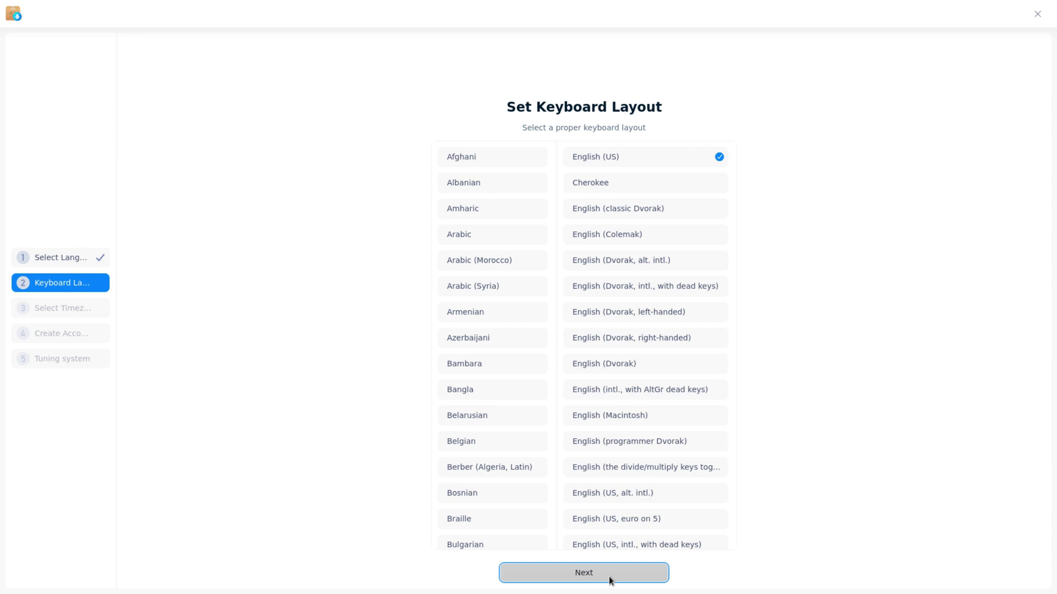
click(609, 577)
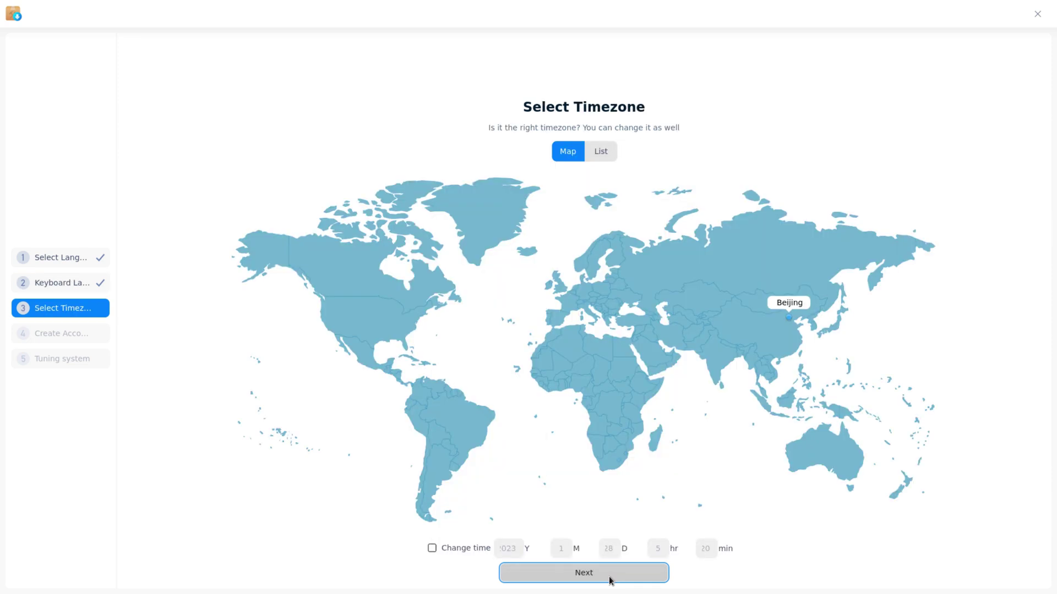
click(326, 324)
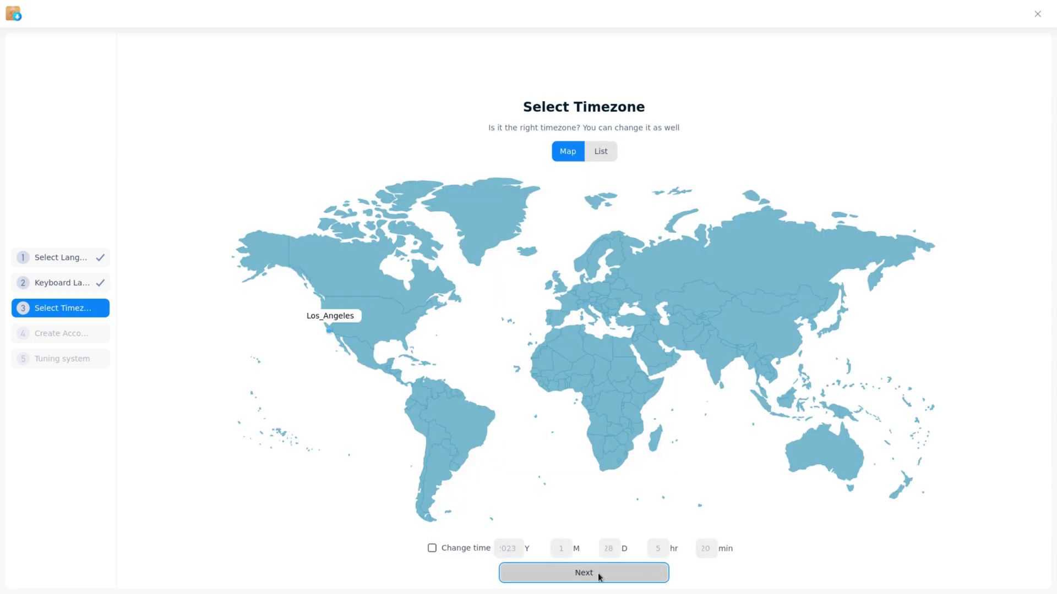
click(600, 577)
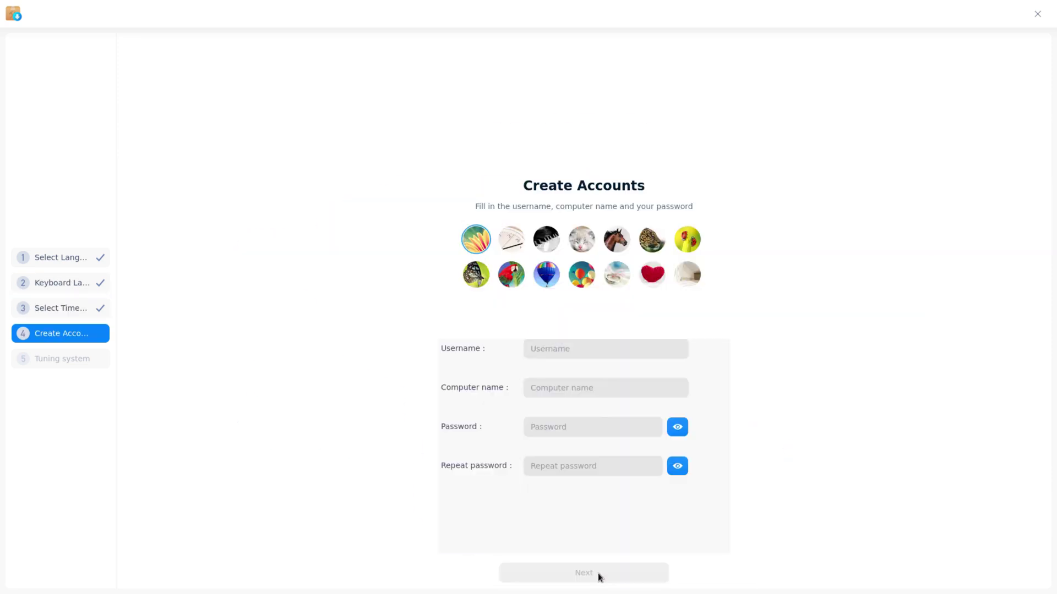
Enter the new account's username and type the password in both password fields
click(541, 343)
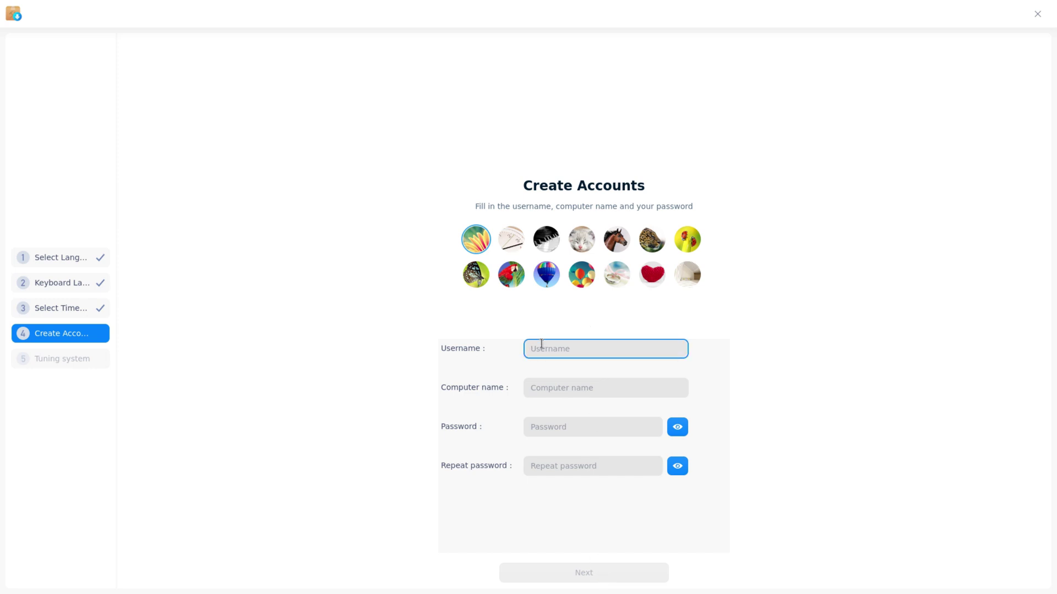
text(linuxhub)
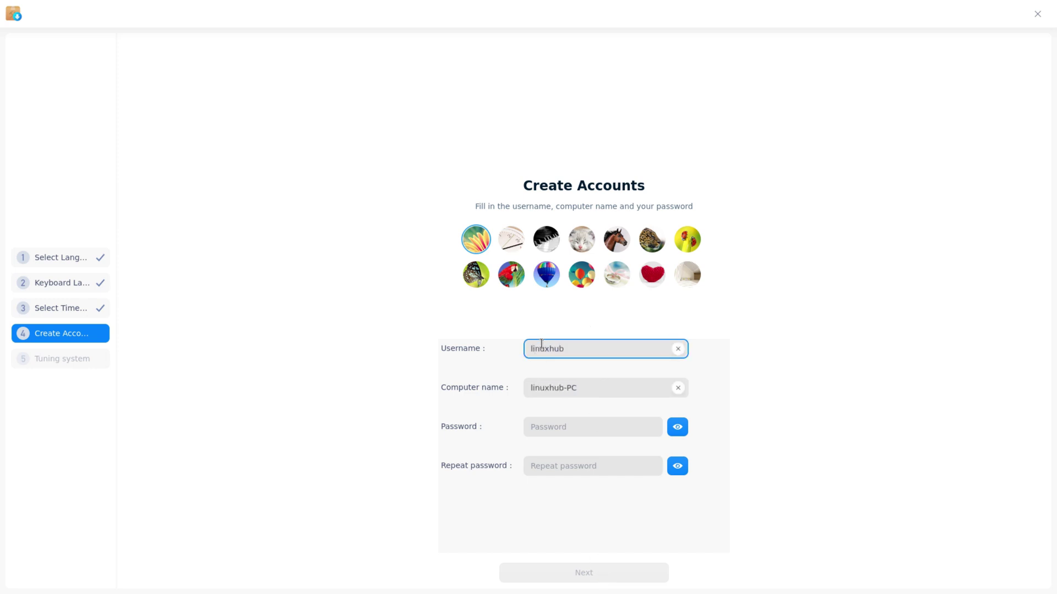
click(541, 424)
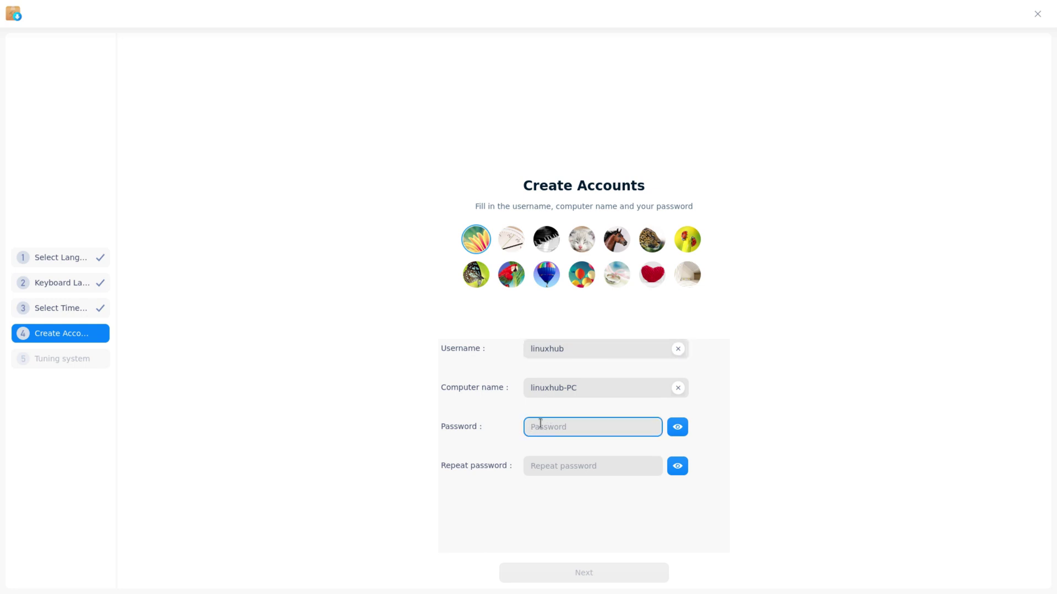
click(581, 466)
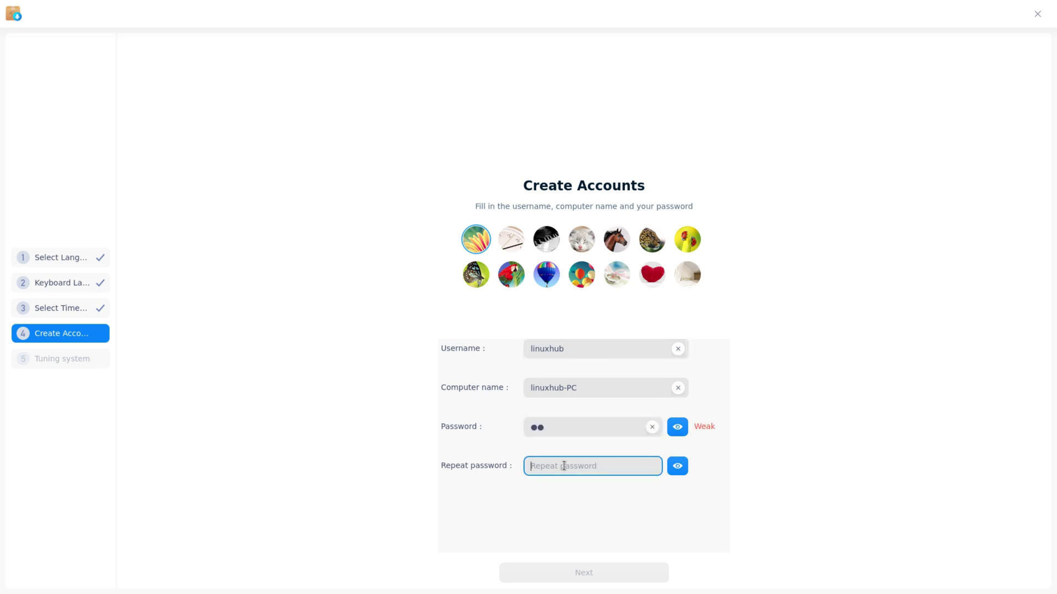
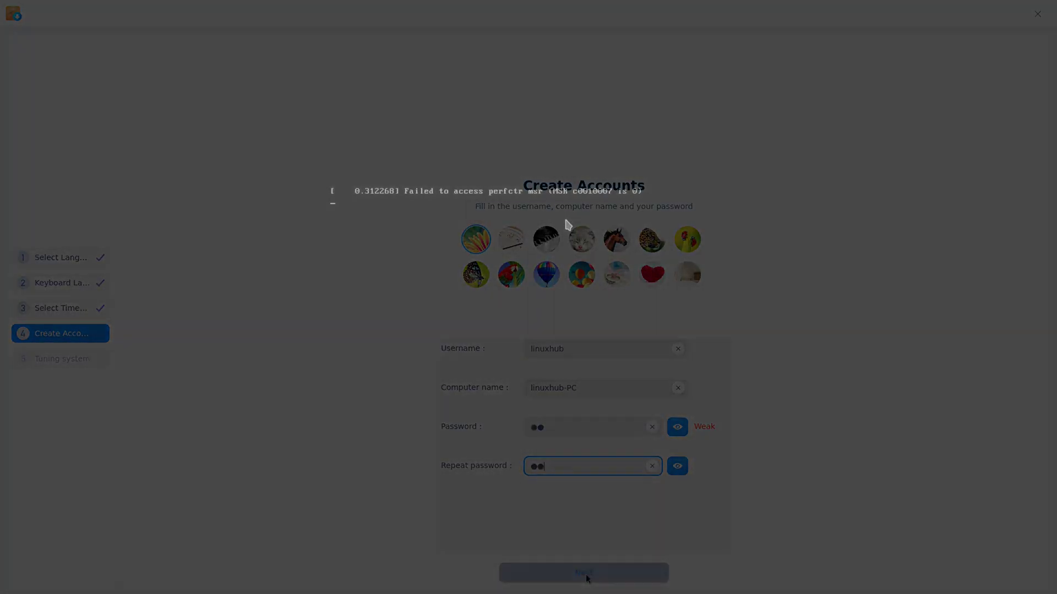
Submit the account details and wait through system tuning until the login screen loads
click(588, 579)
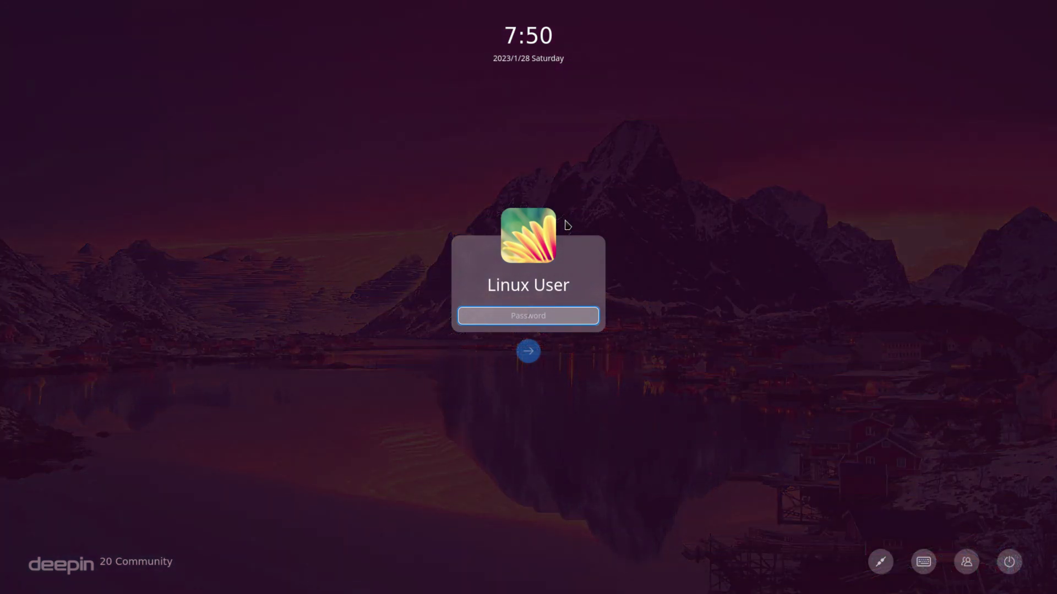
Log in as the newly created user with the account password and choose Effect Mode
click(966, 562)
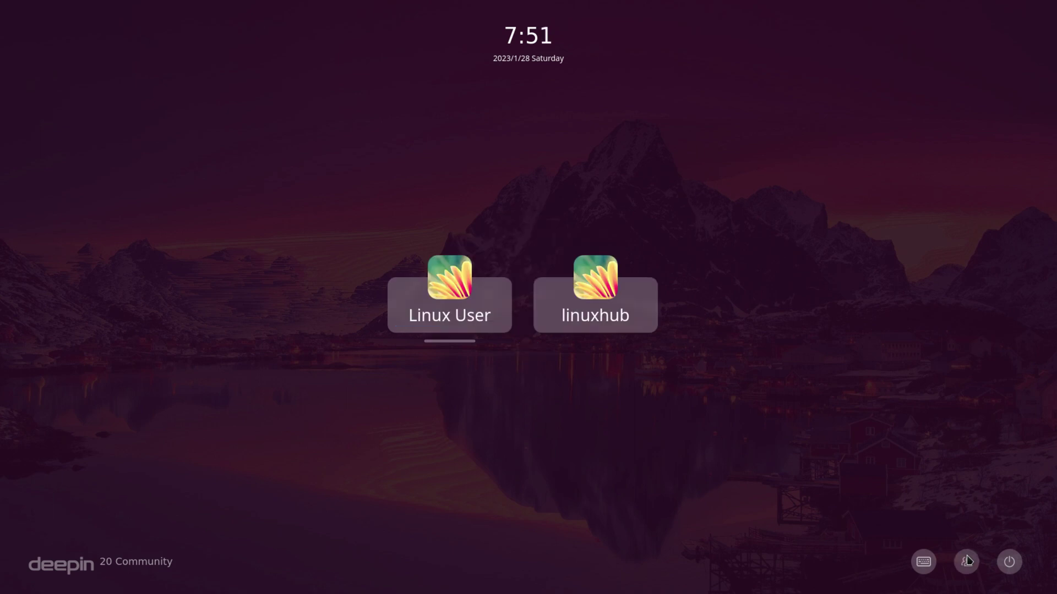
click(587, 296)
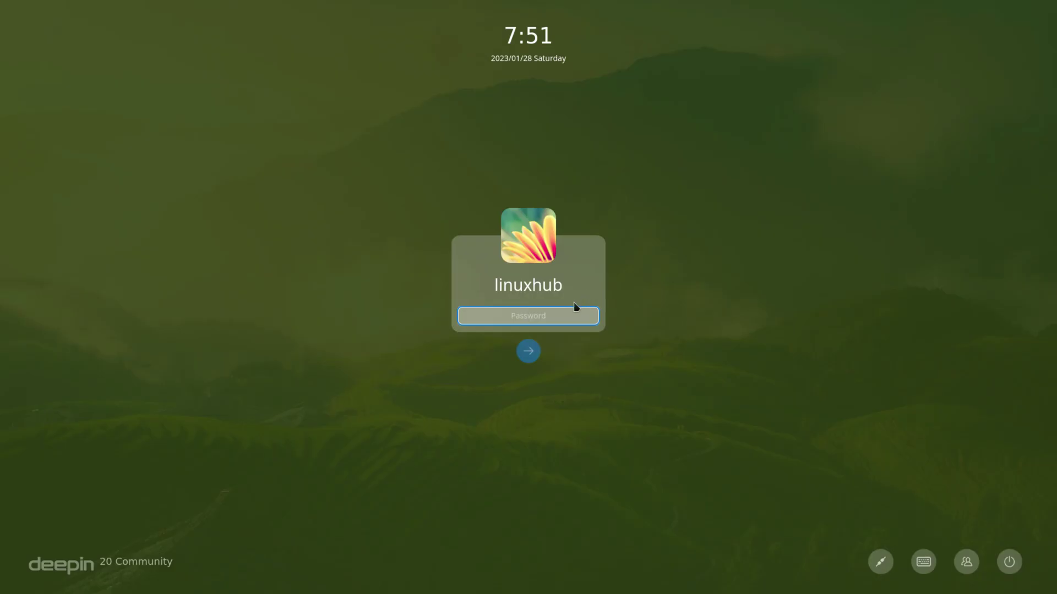
text(••)
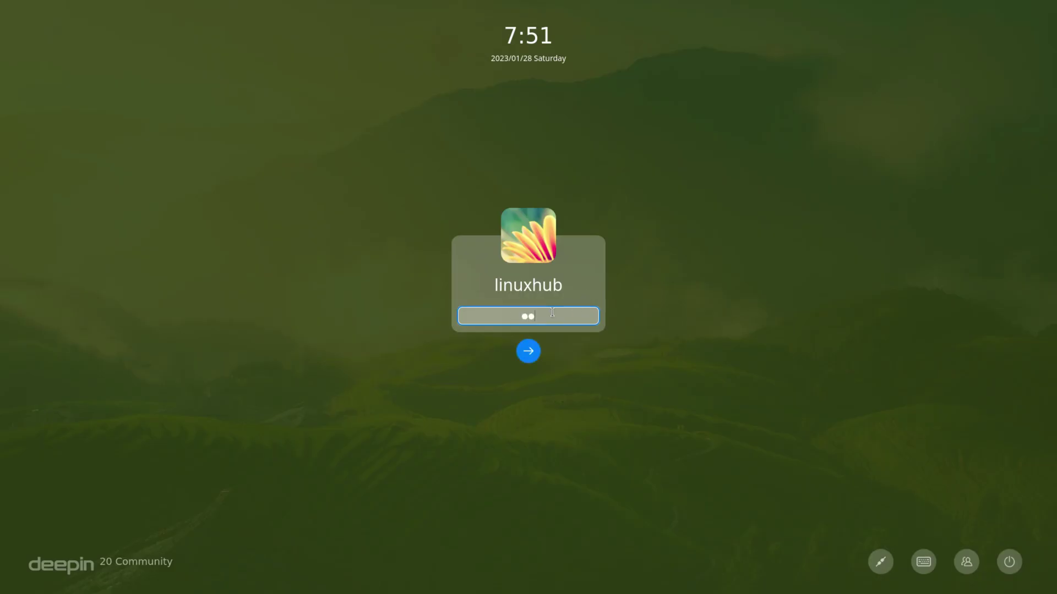
key(Return)
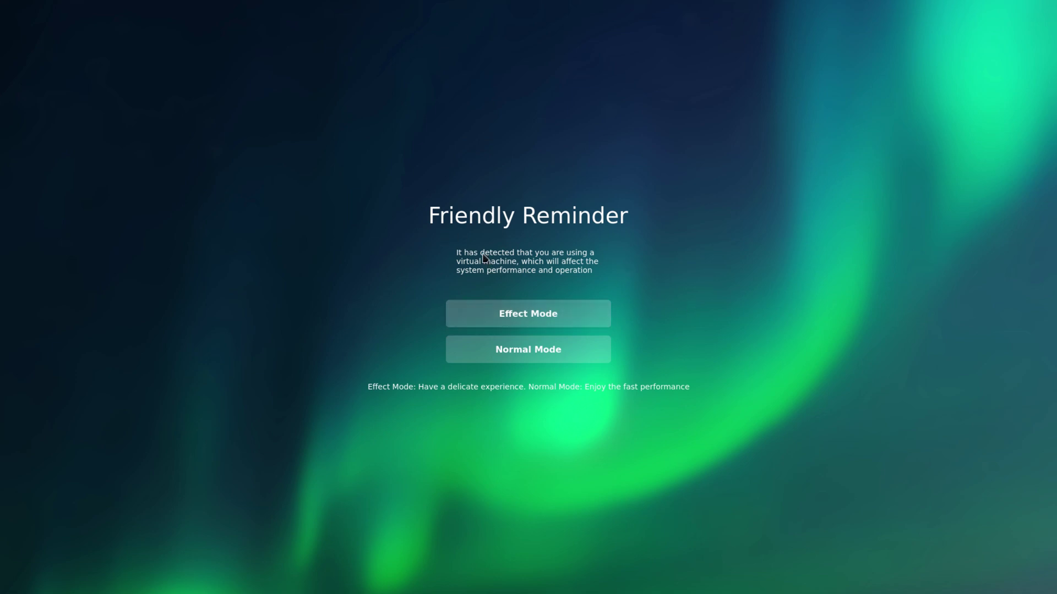
click(527, 317)
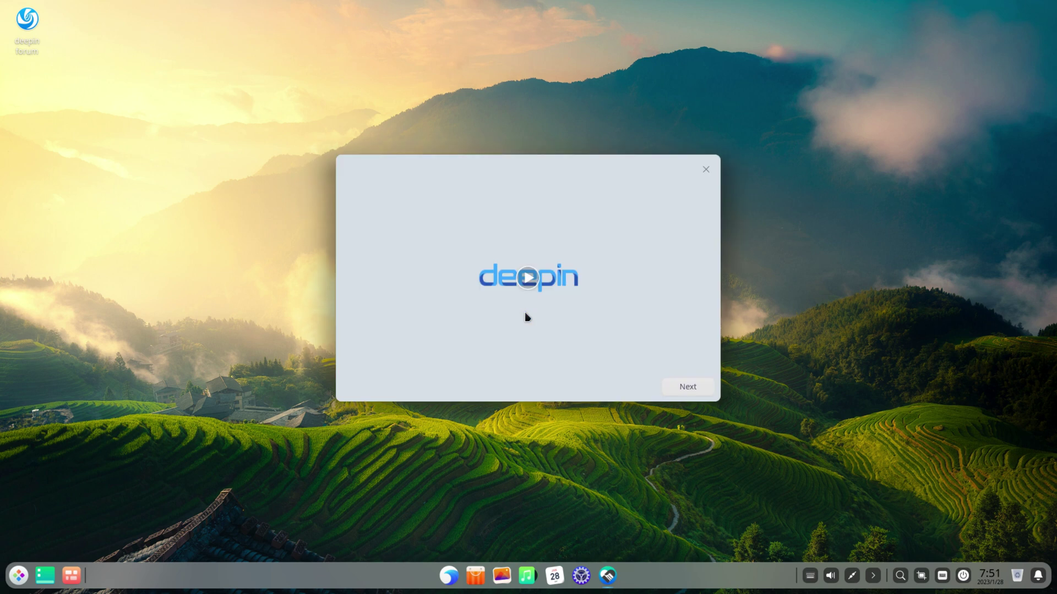
Play the welcome introduction video, lower the system volume to 14%, and go to desktop mode selection
click(525, 277)
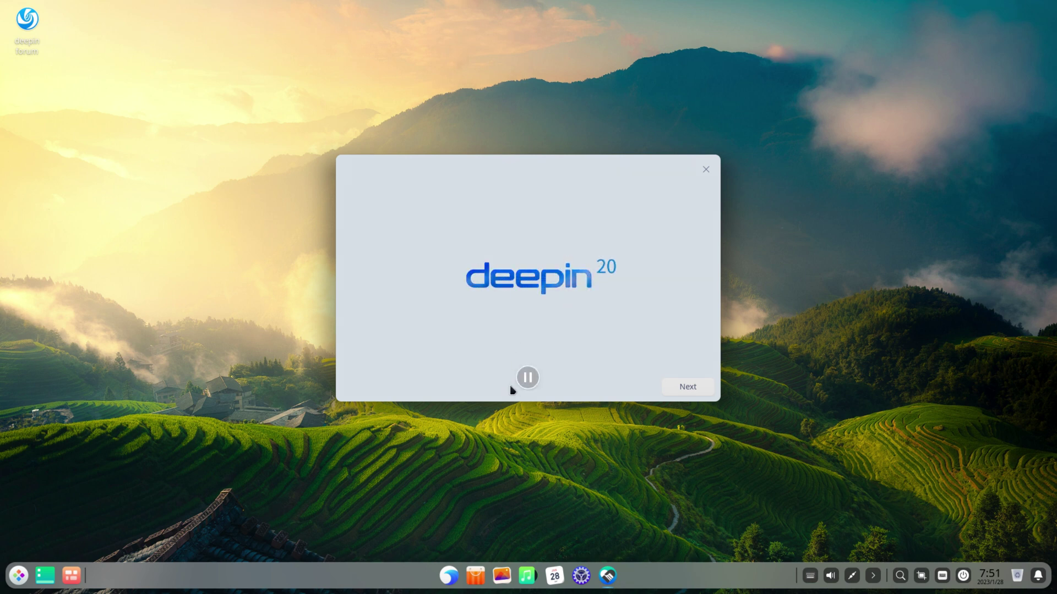
click(831, 576)
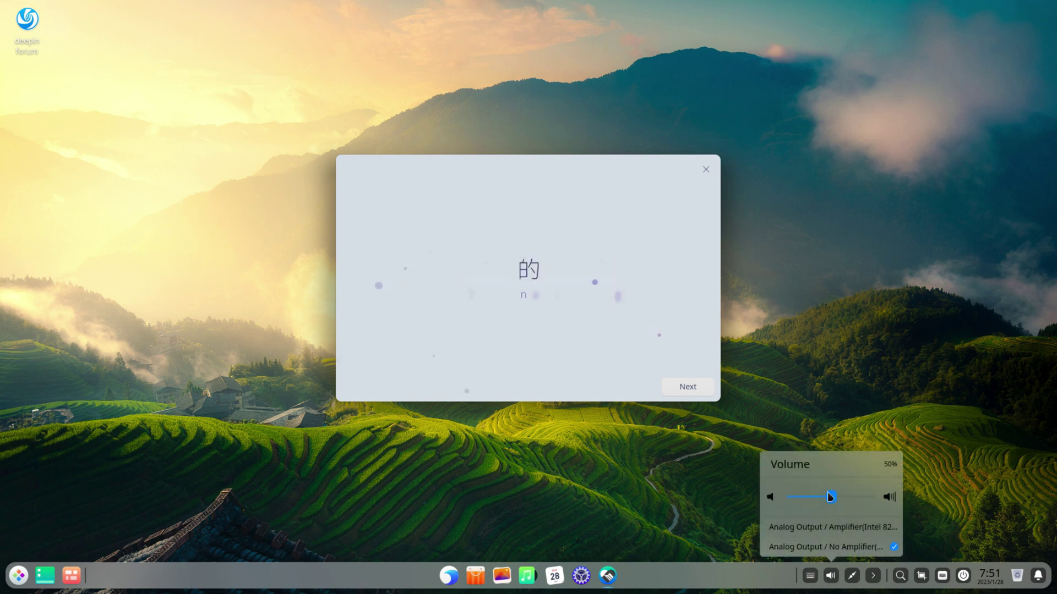
drag(831, 497, 791, 502)
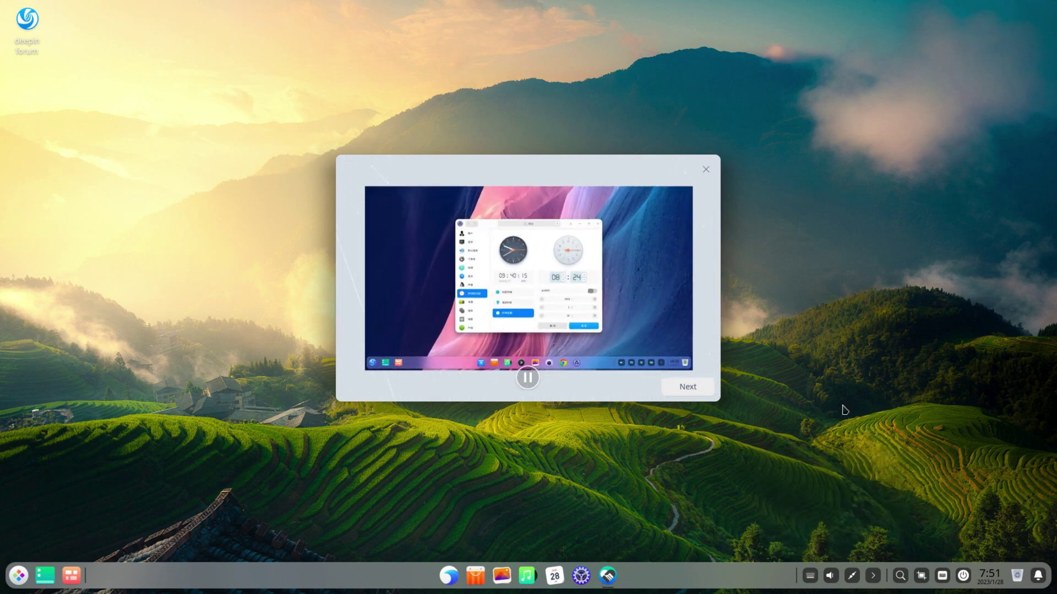
click(688, 387)
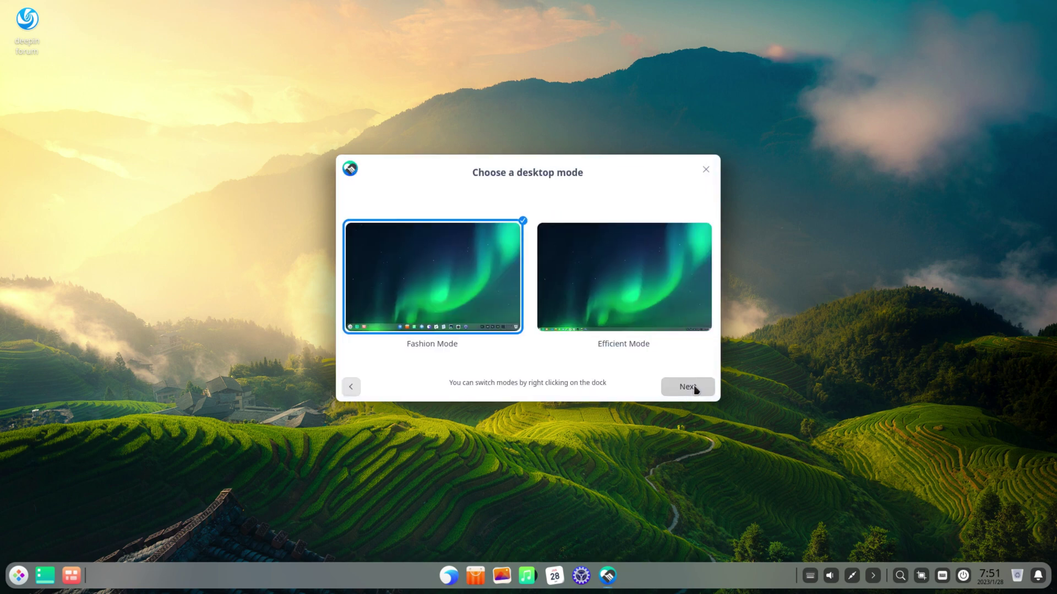
Keep Fashion Mode and Effect Mode, then select the bloom-dark icon theme
click(688, 387)
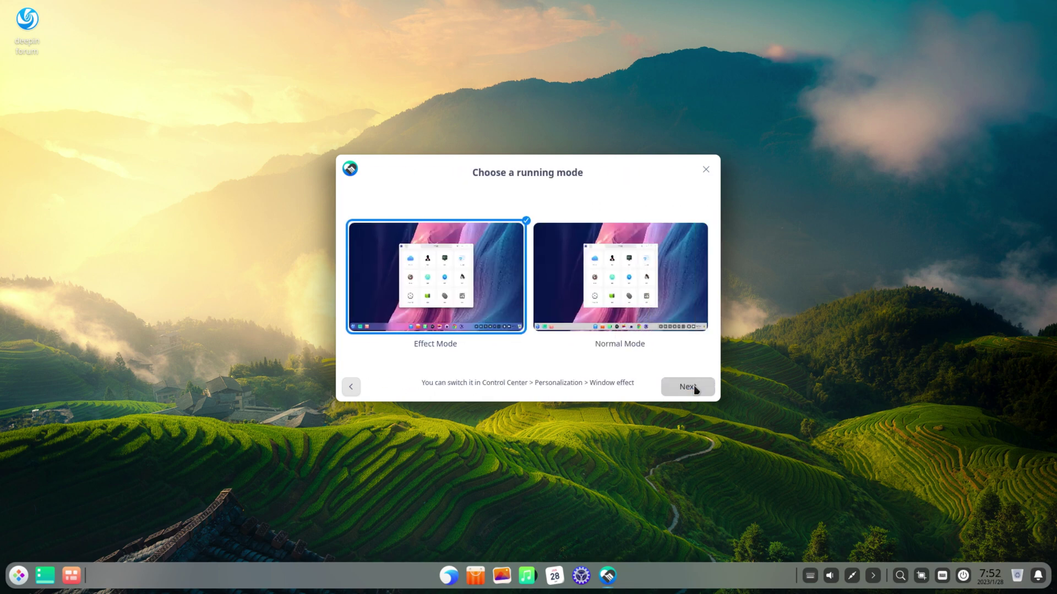
click(694, 389)
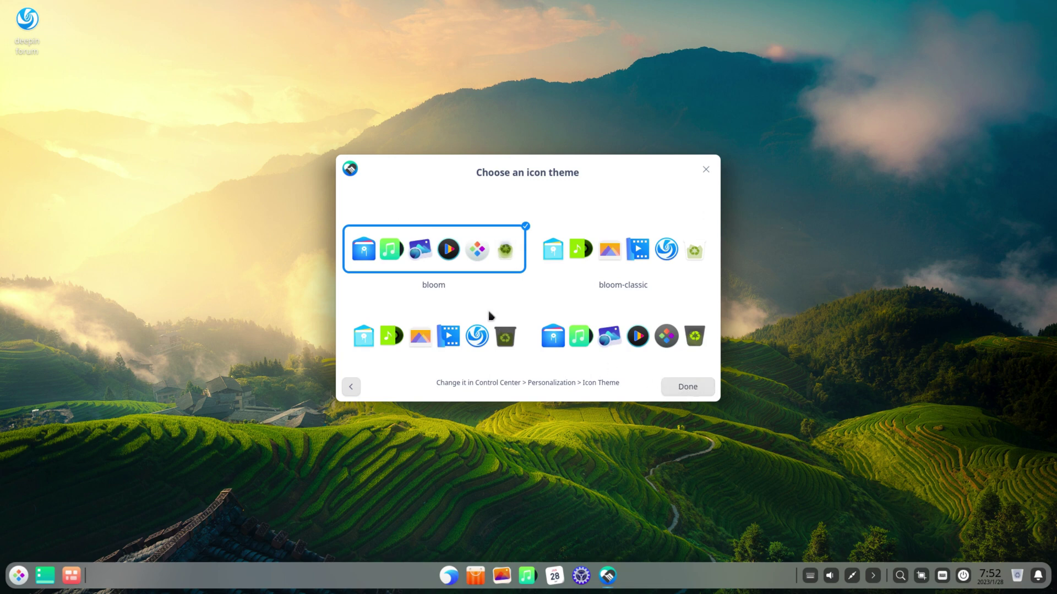
scroll(488, 315, down, 2)
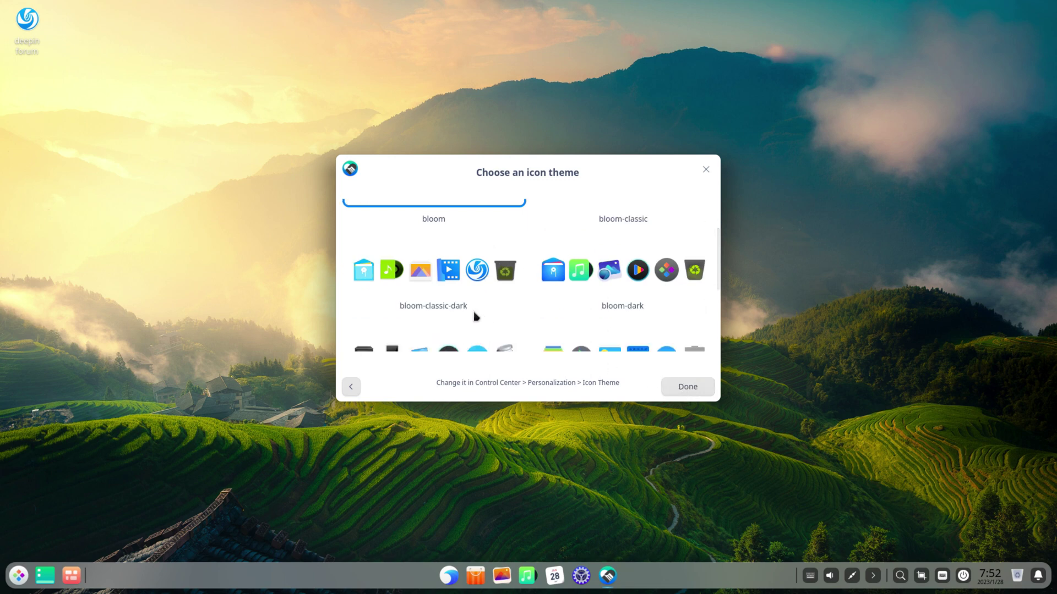
click(656, 275)
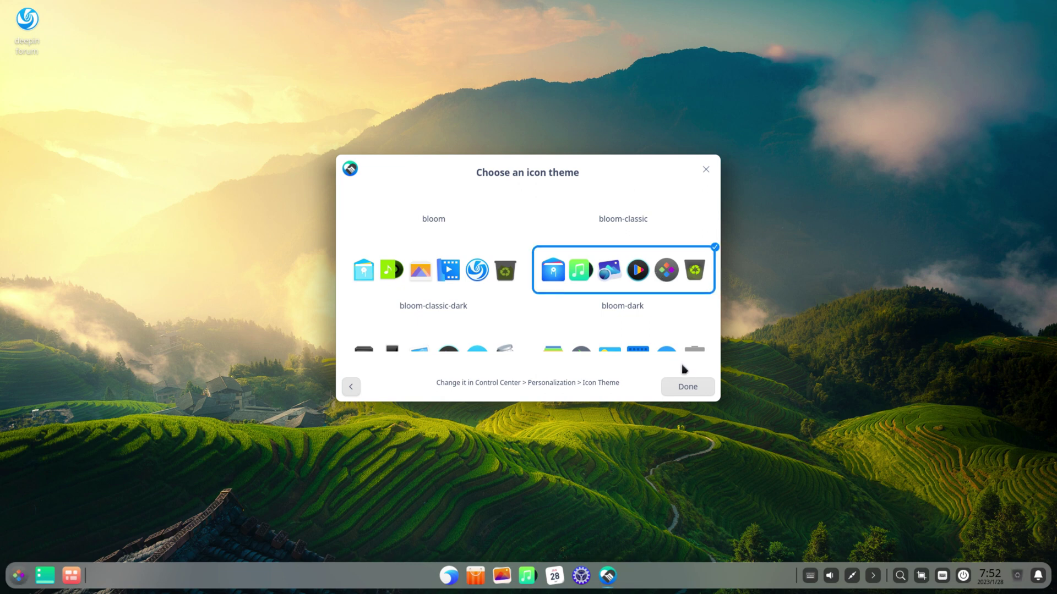
Finish the welcome setup and launch Control Center from the application launcher
click(688, 388)
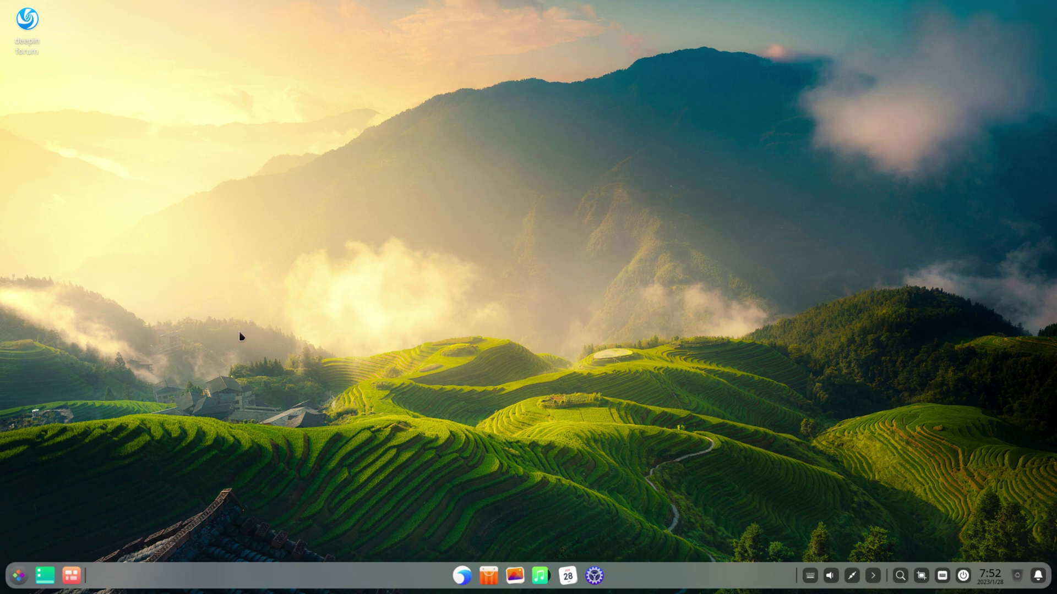
click(19, 578)
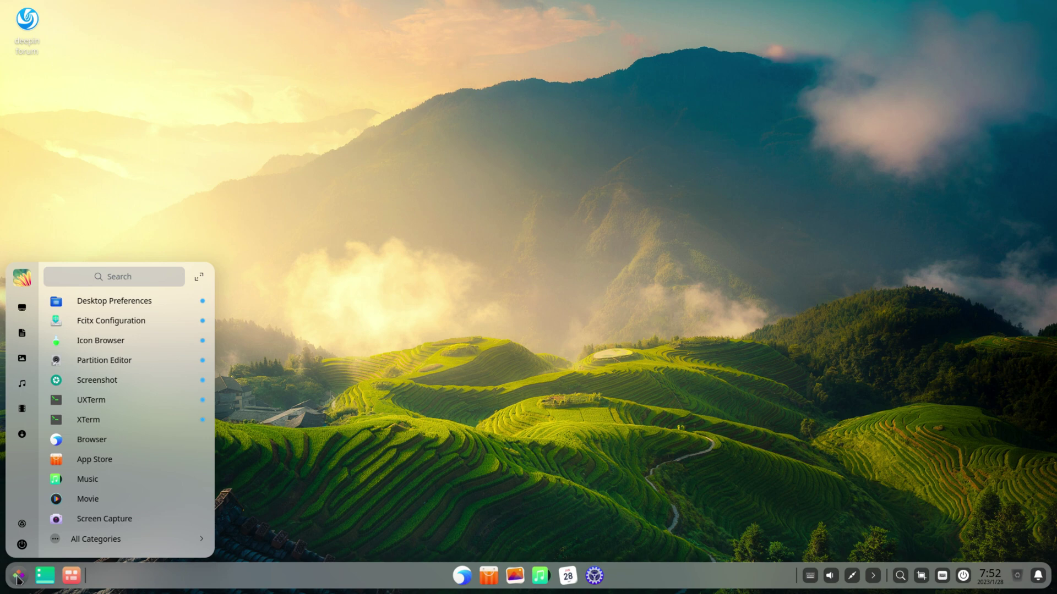
click(22, 524)
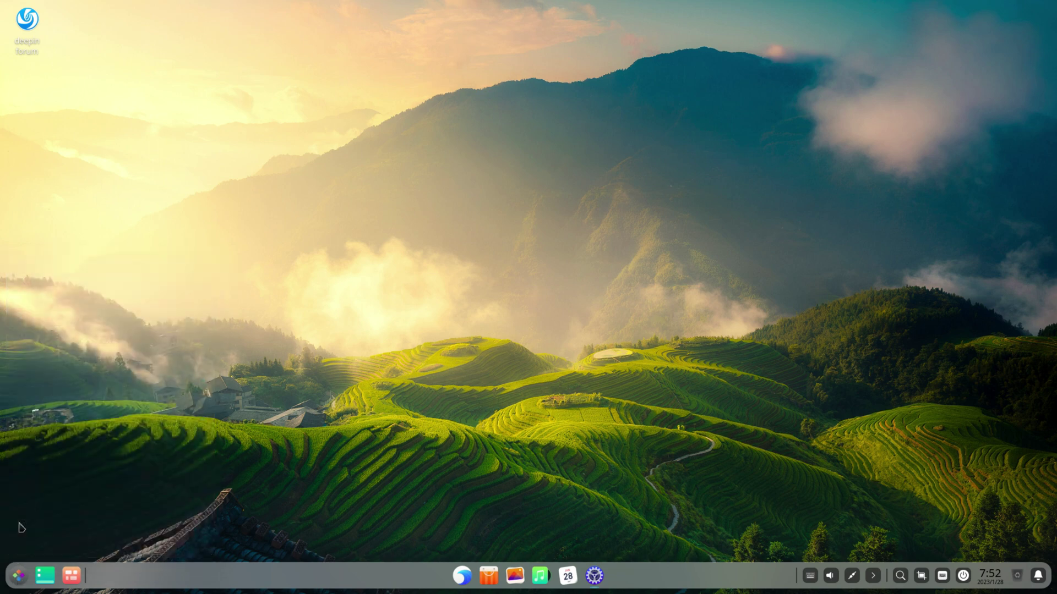
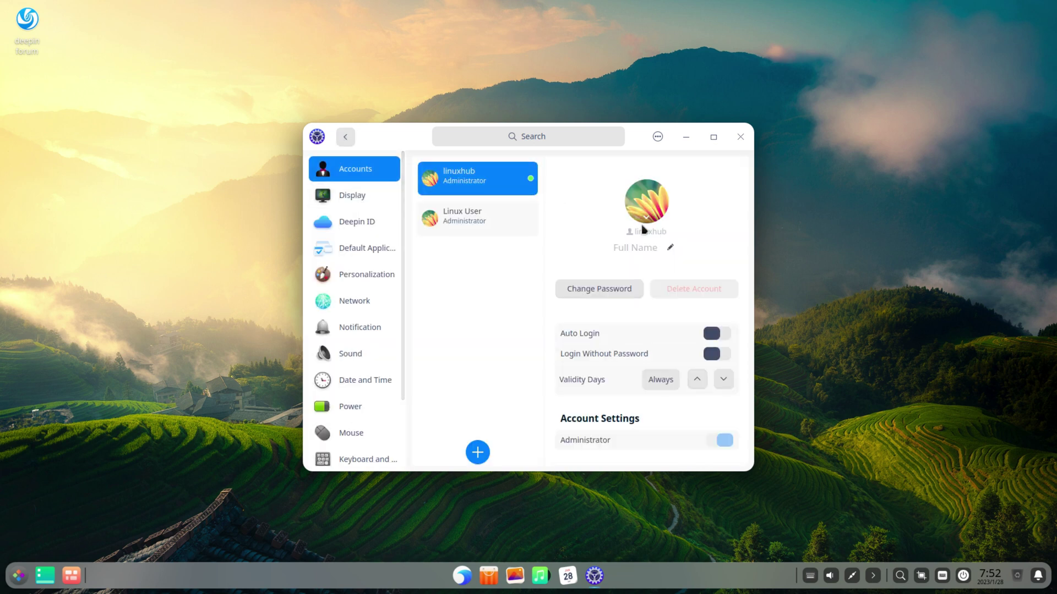
View the Display, Deepin ID, Default Applications, Personalization, Network, Notification, Sound and Date/Time sections
click(348, 205)
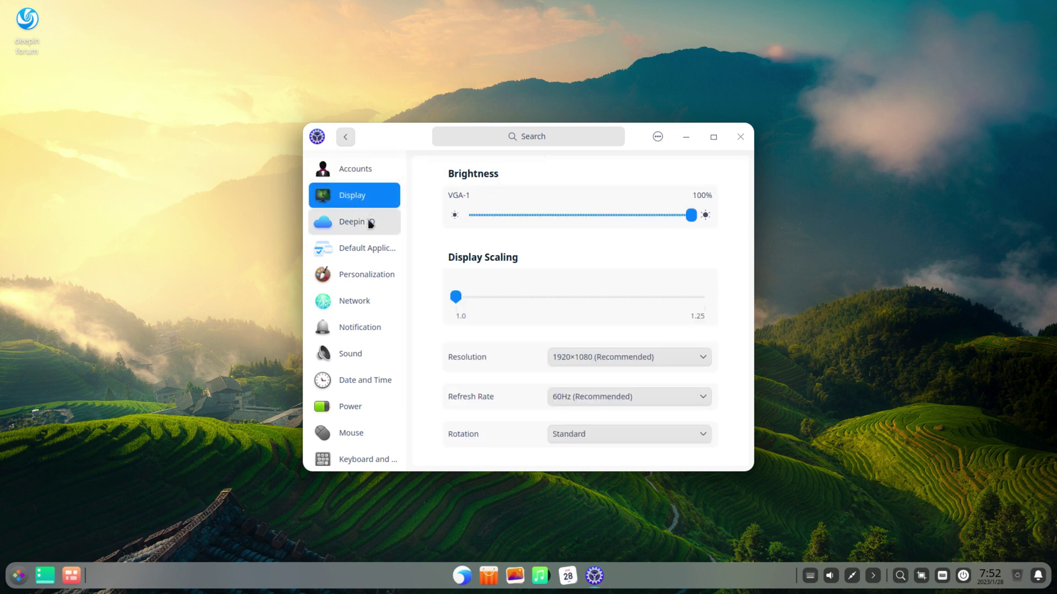
click(355, 221)
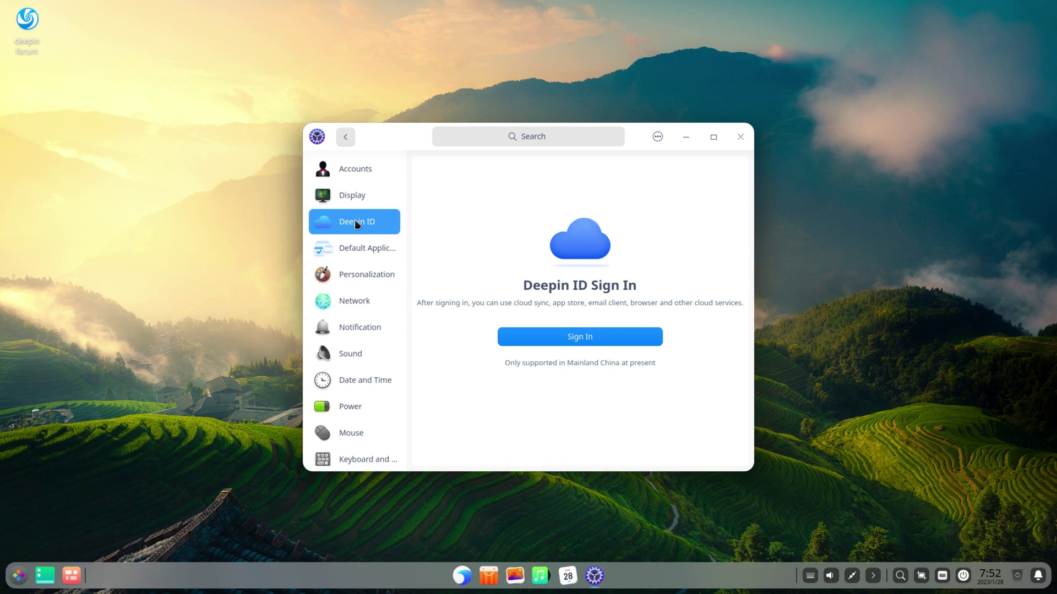
click(371, 251)
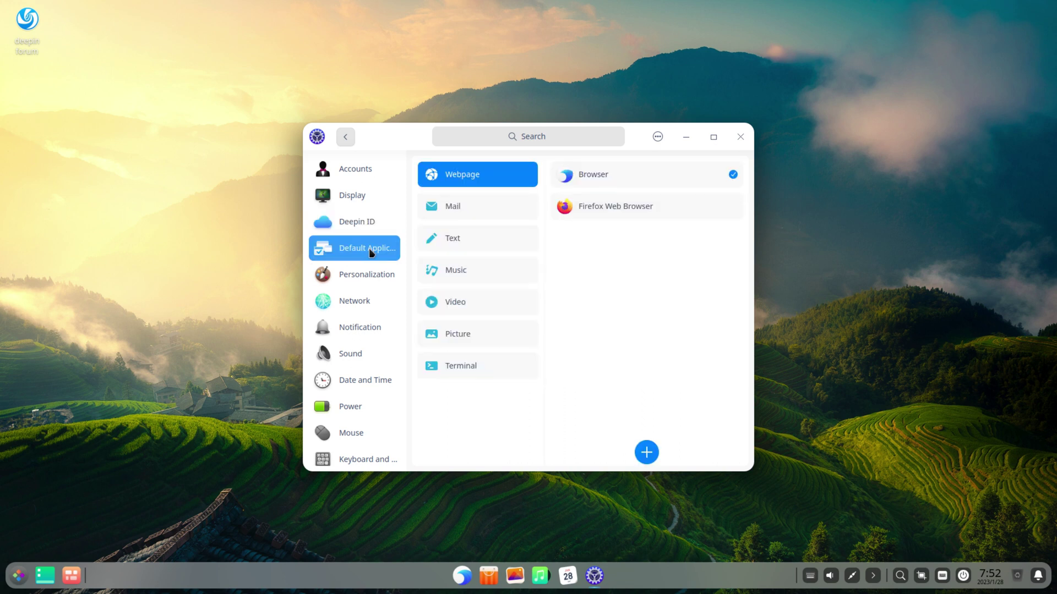
click(354, 280)
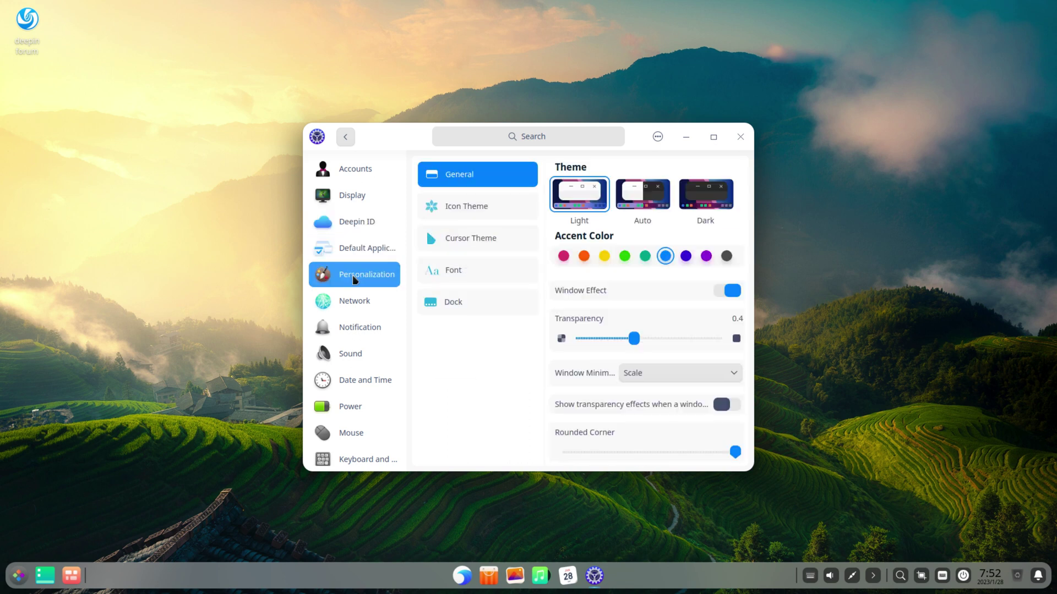
click(355, 304)
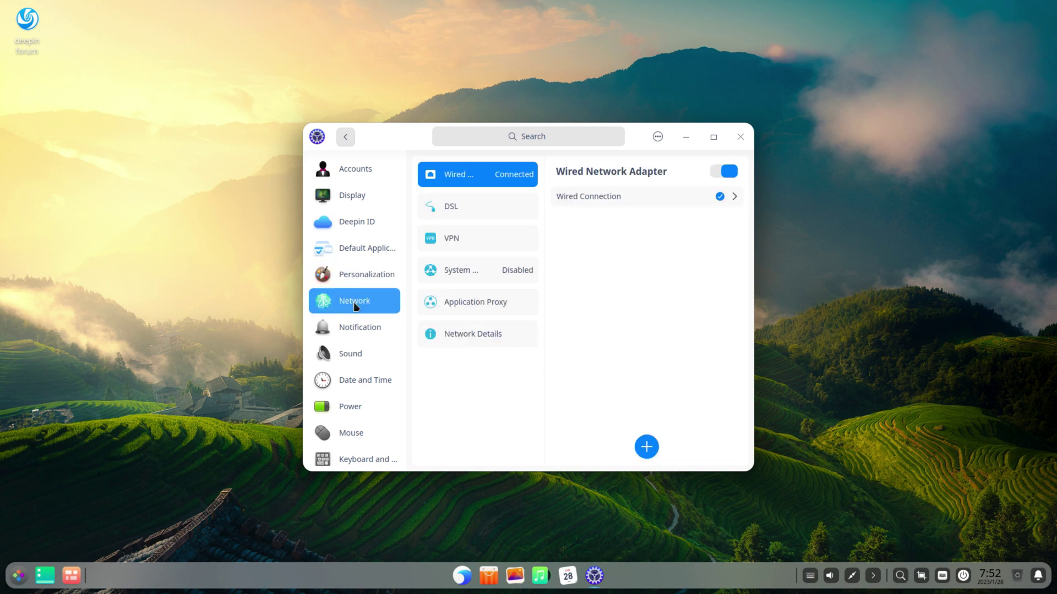
click(365, 328)
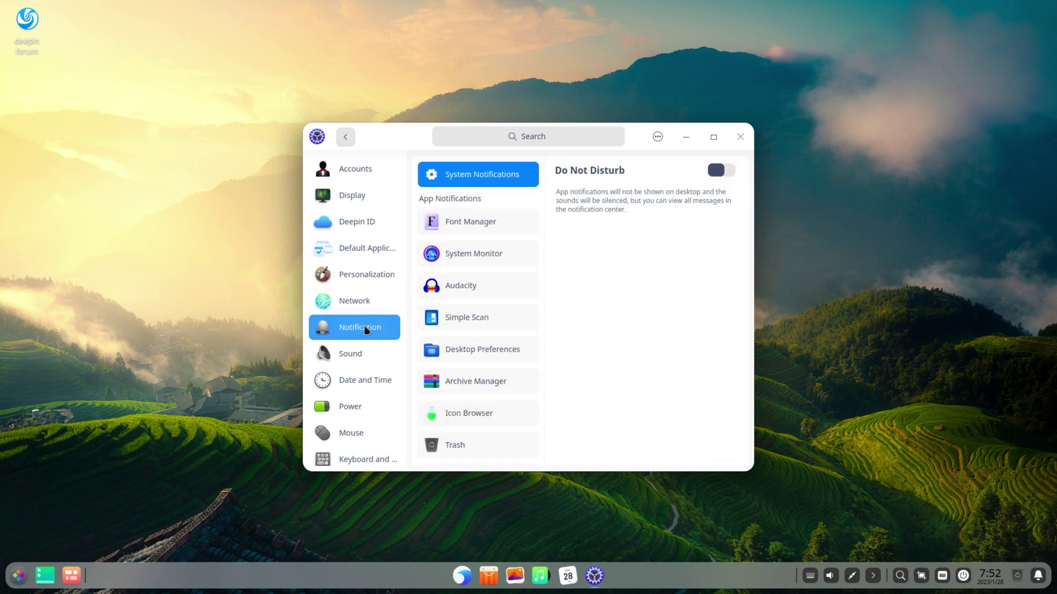
click(355, 354)
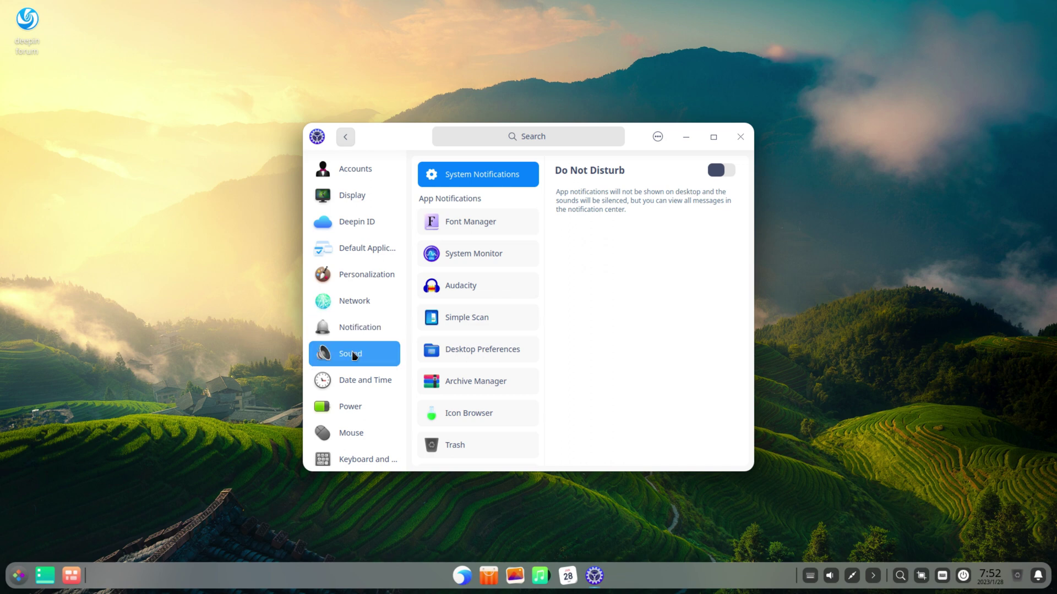
click(365, 382)
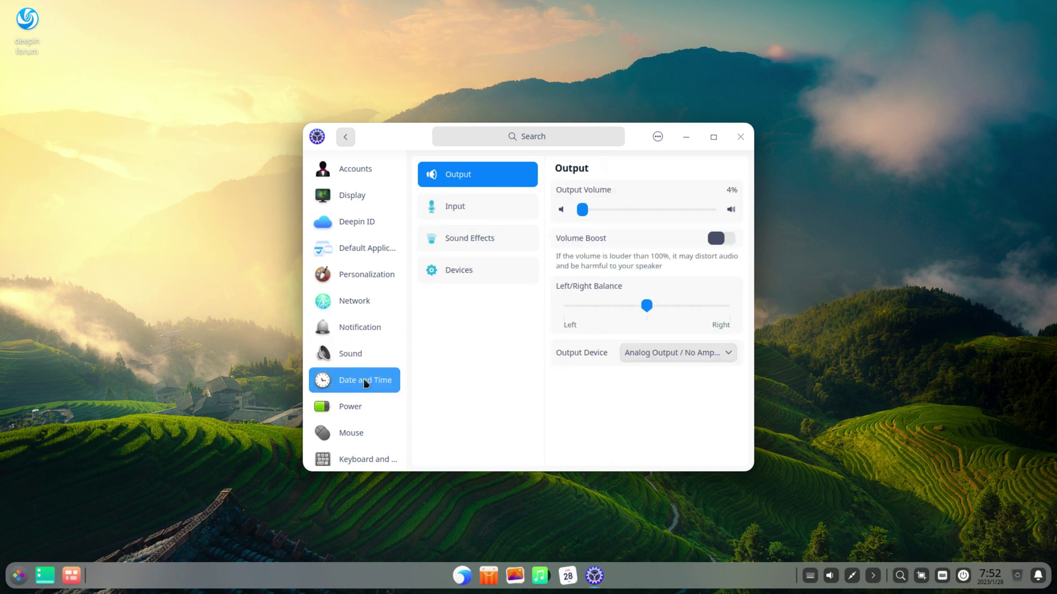
Browse the Power, Mouse, Keyboard and Language, Updates, System Info and General Settings boot menu pages
click(345, 410)
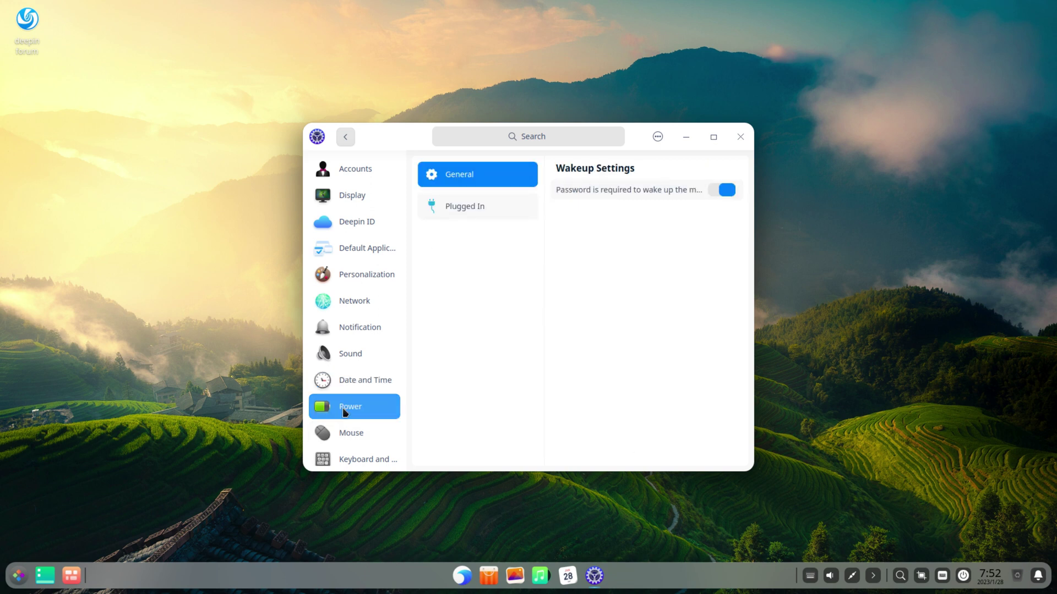
click(342, 430)
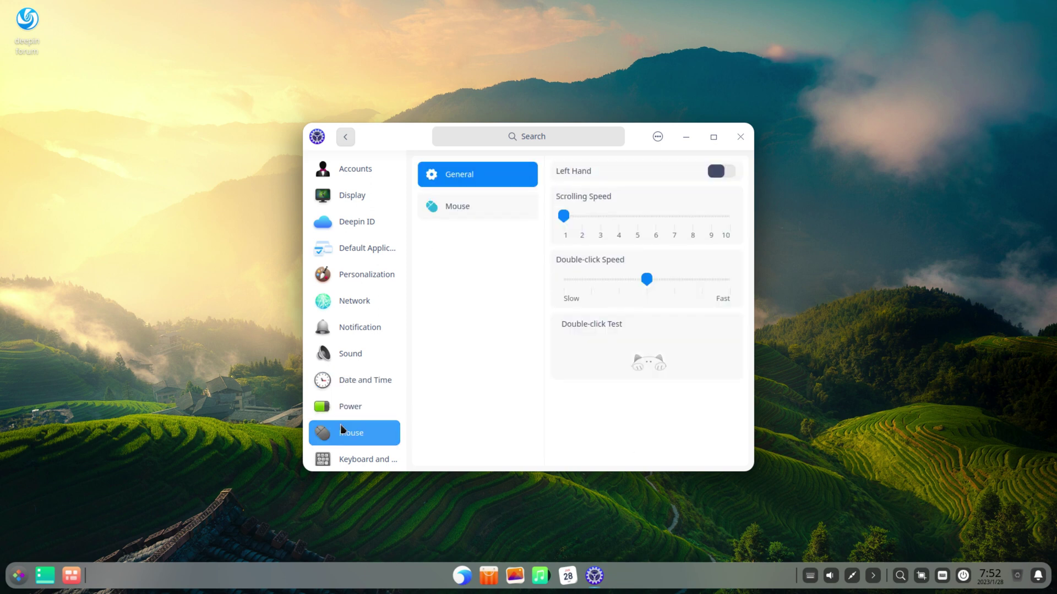
scroll(355, 424, down, 2)
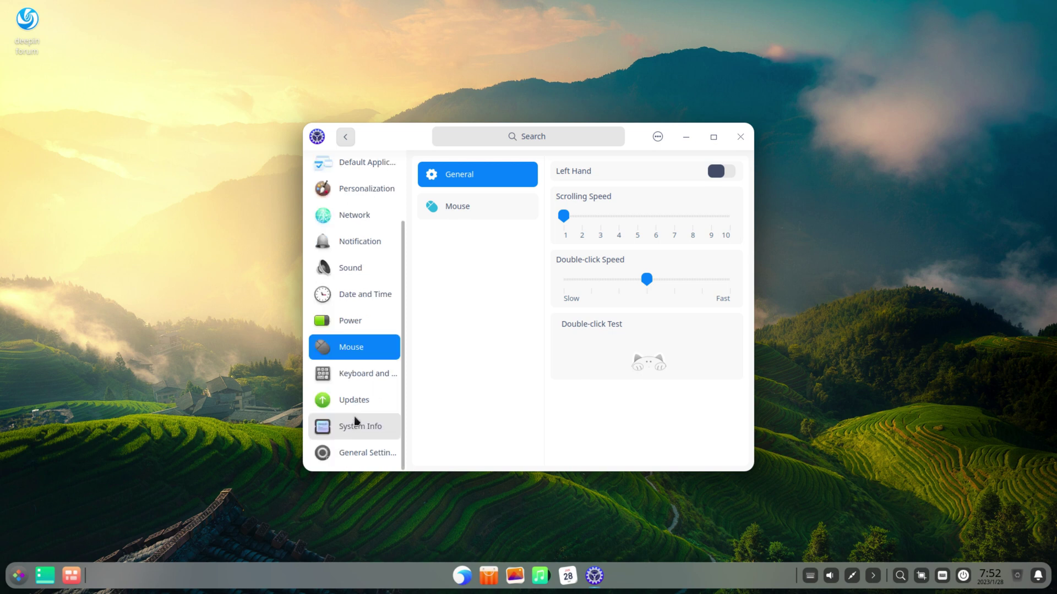
click(355, 377)
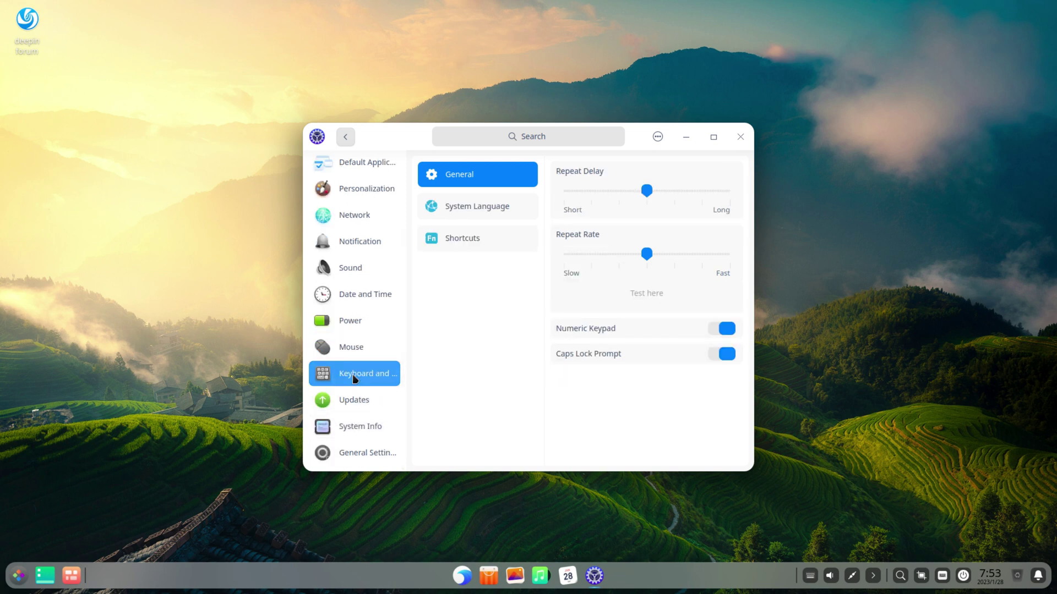
click(352, 400)
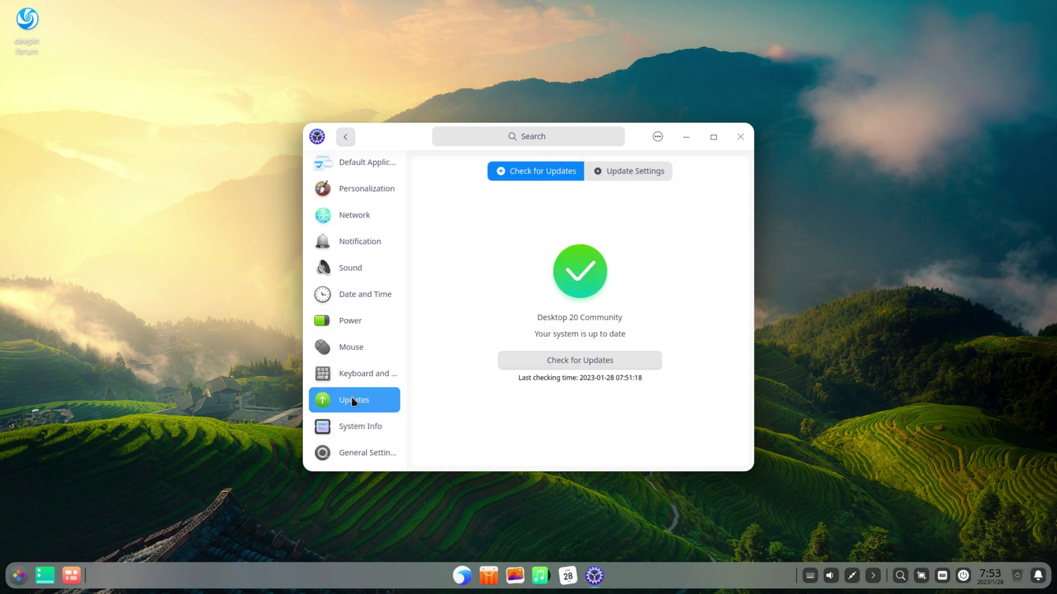
click(353, 426)
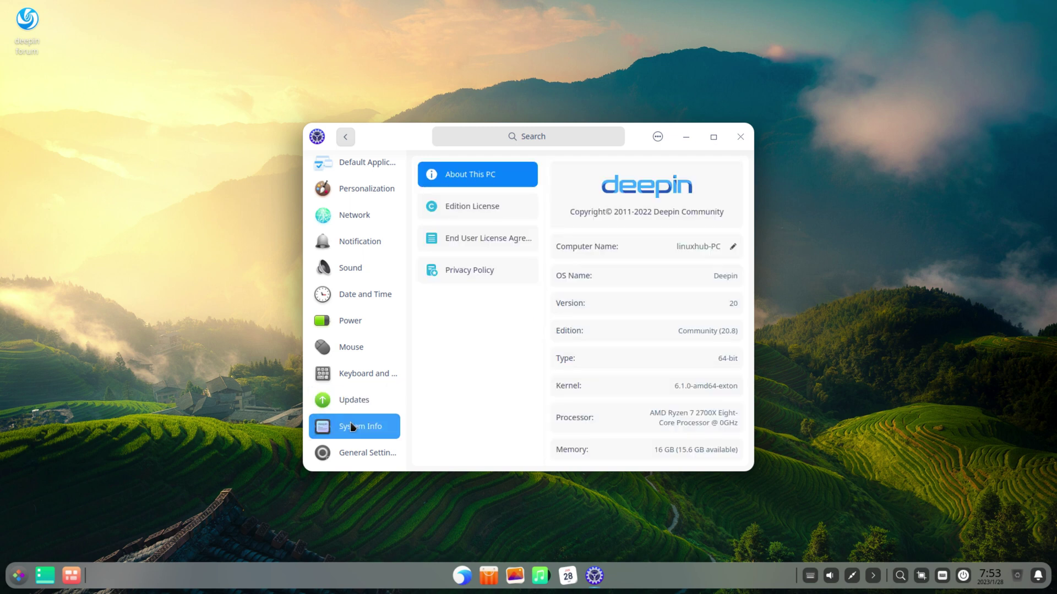
click(350, 454)
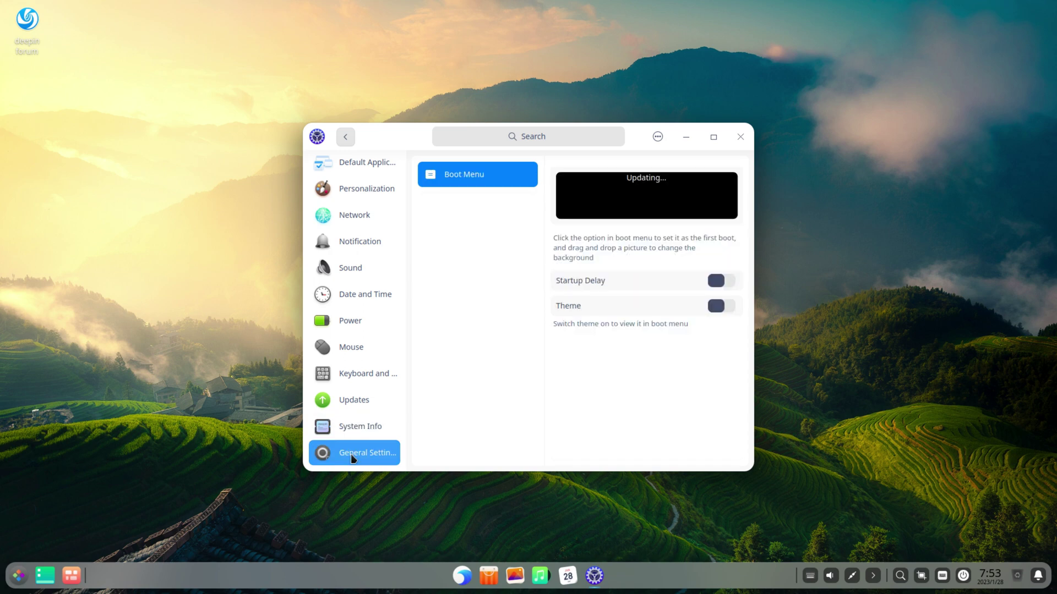
Show the Control Center About dialog, then close it
click(657, 138)
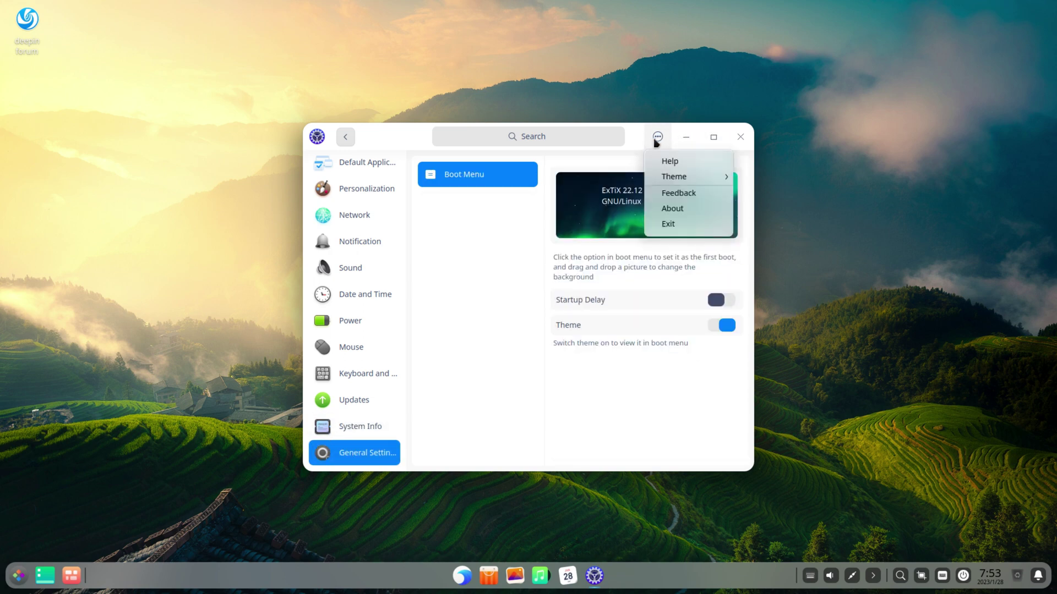
click(668, 208)
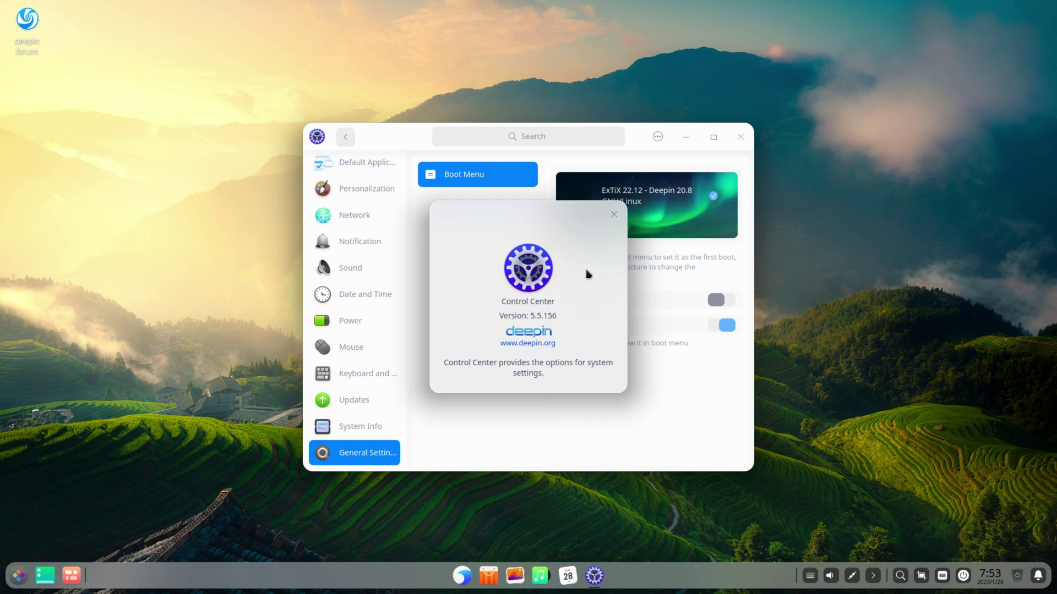
click(613, 216)
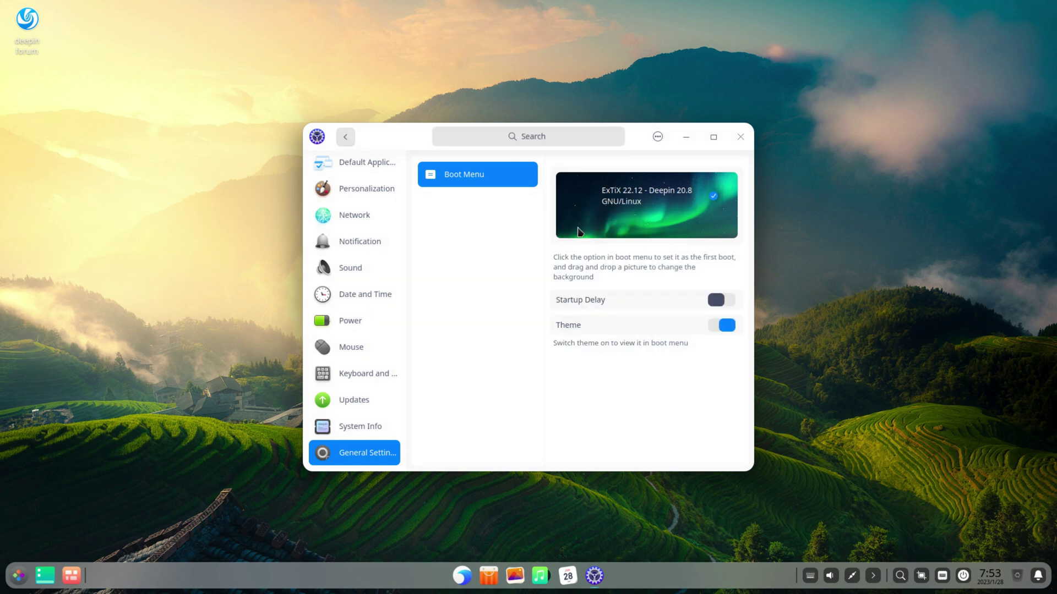
In Personalization, switch the theme from Auto to Dark
click(372, 194)
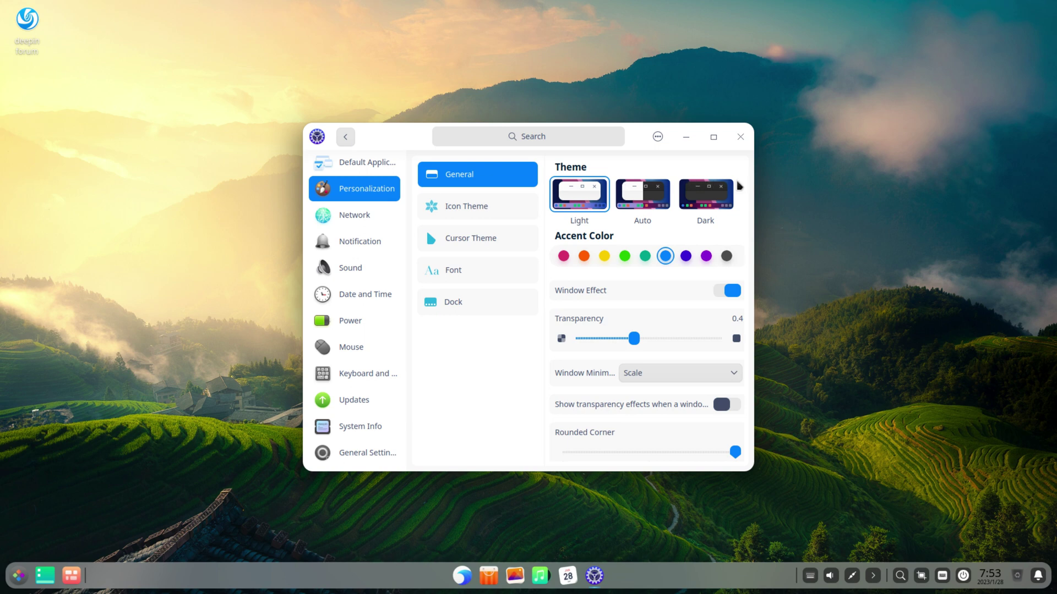
click(633, 192)
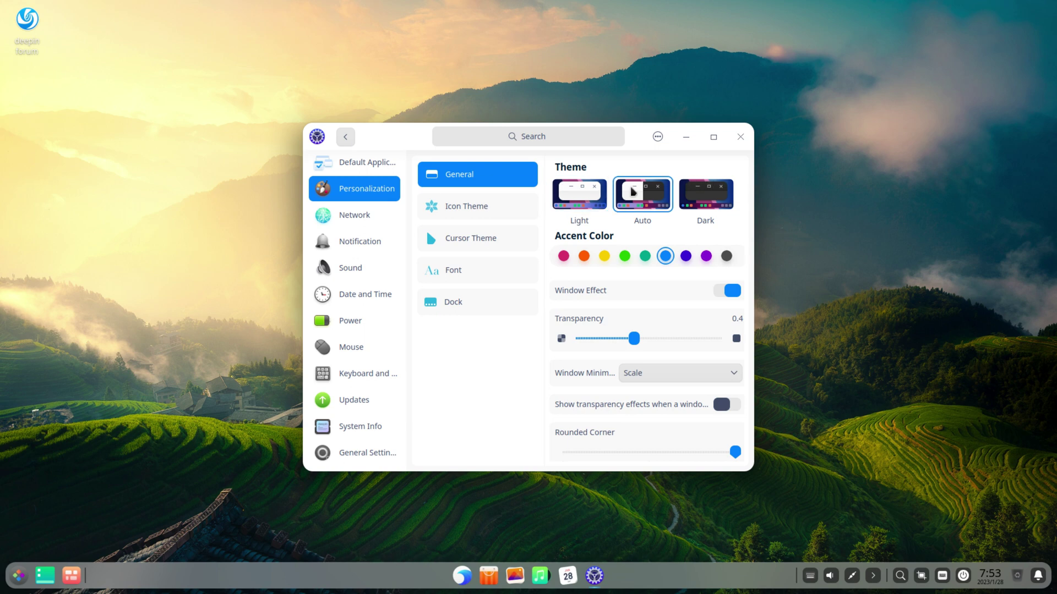
click(697, 194)
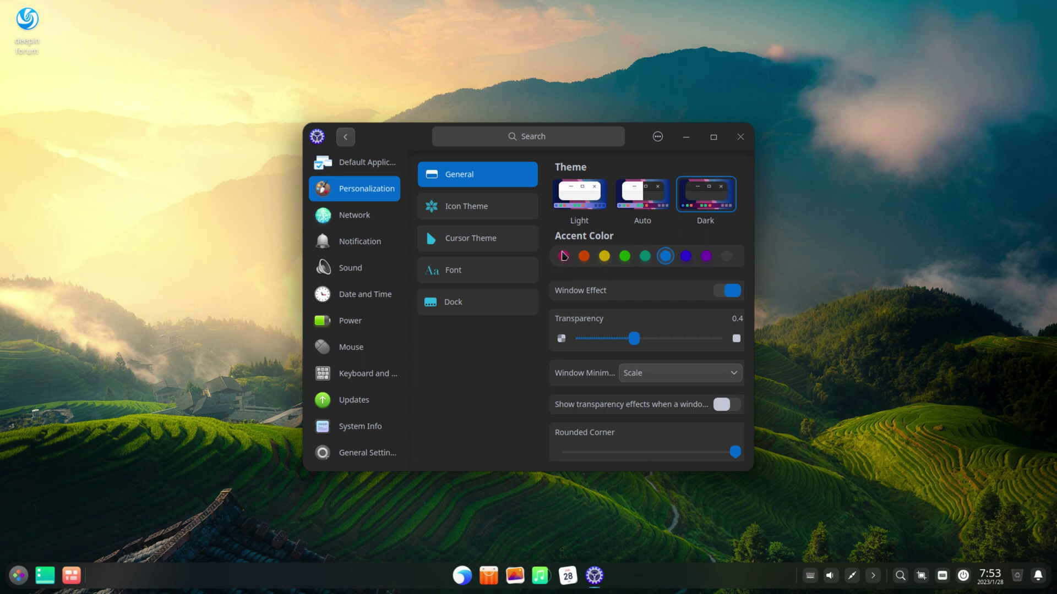
Try each accent colour from magenta through grey, settling on blue
click(564, 256)
click(584, 256)
click(604, 256)
click(625, 256)
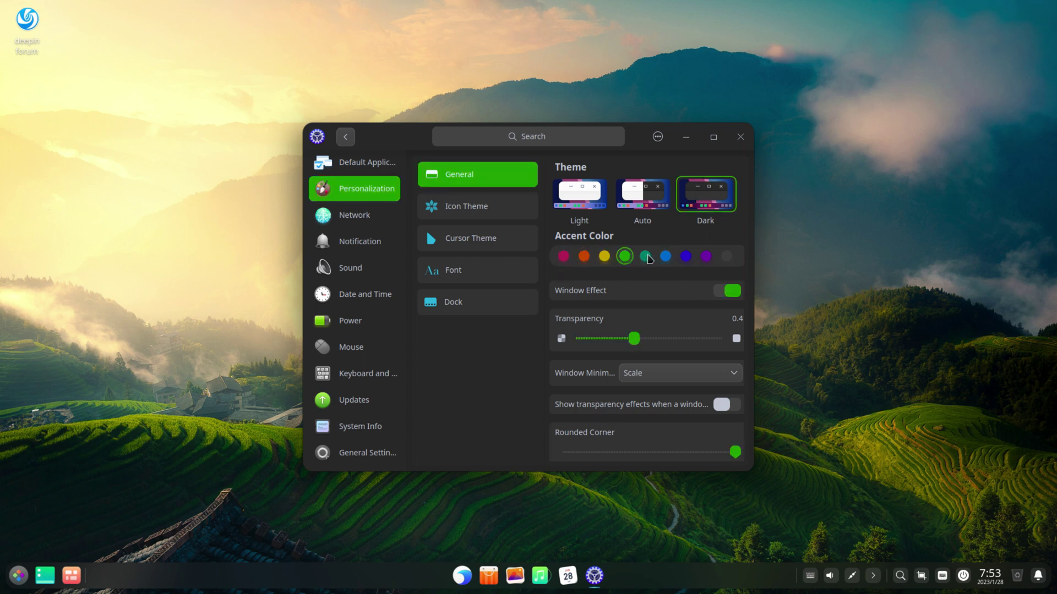
click(645, 256)
click(665, 256)
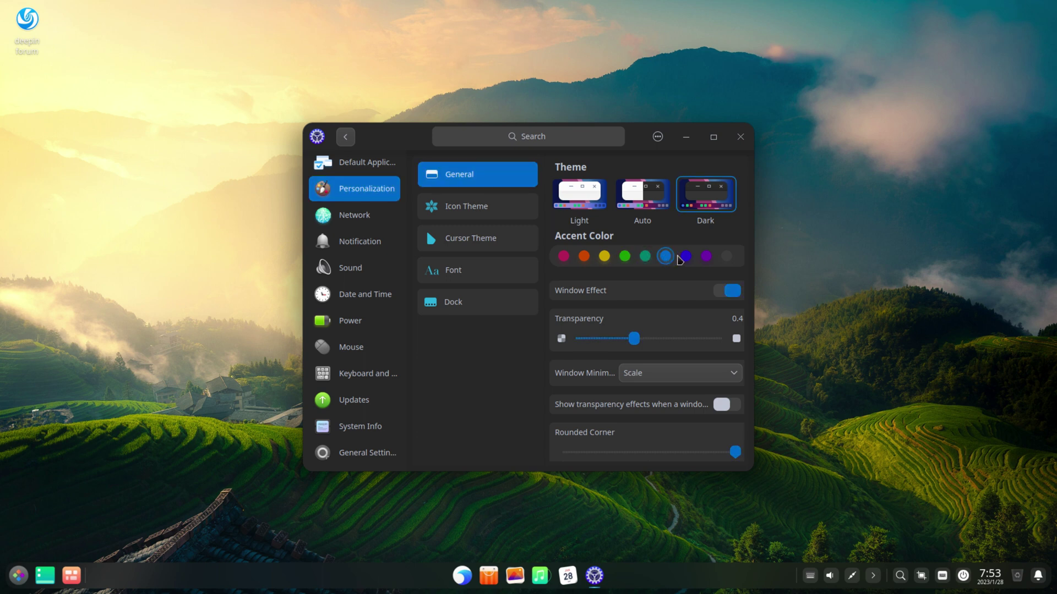
click(686, 256)
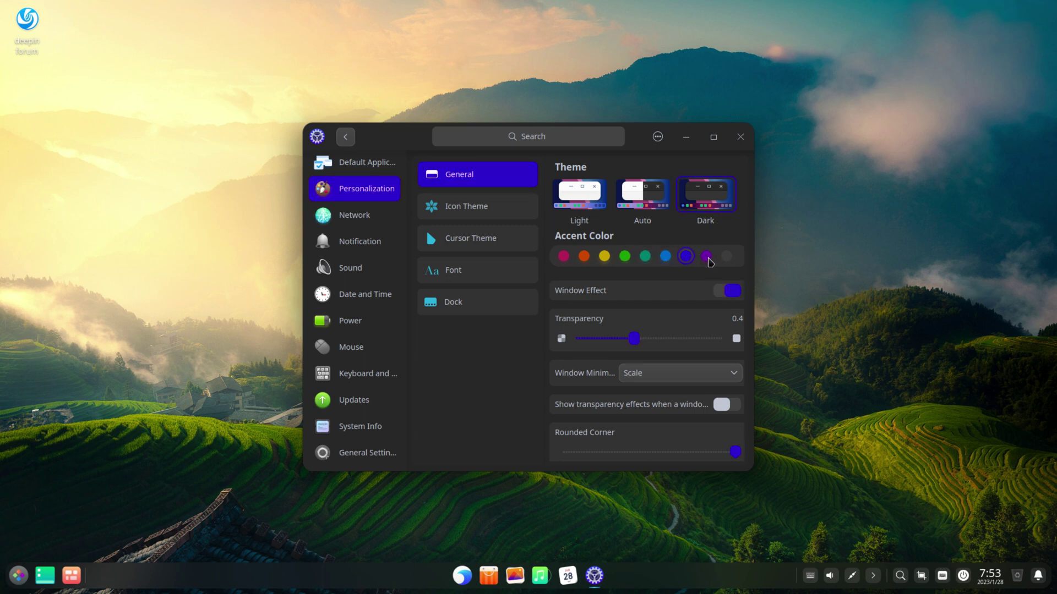
click(706, 257)
click(731, 258)
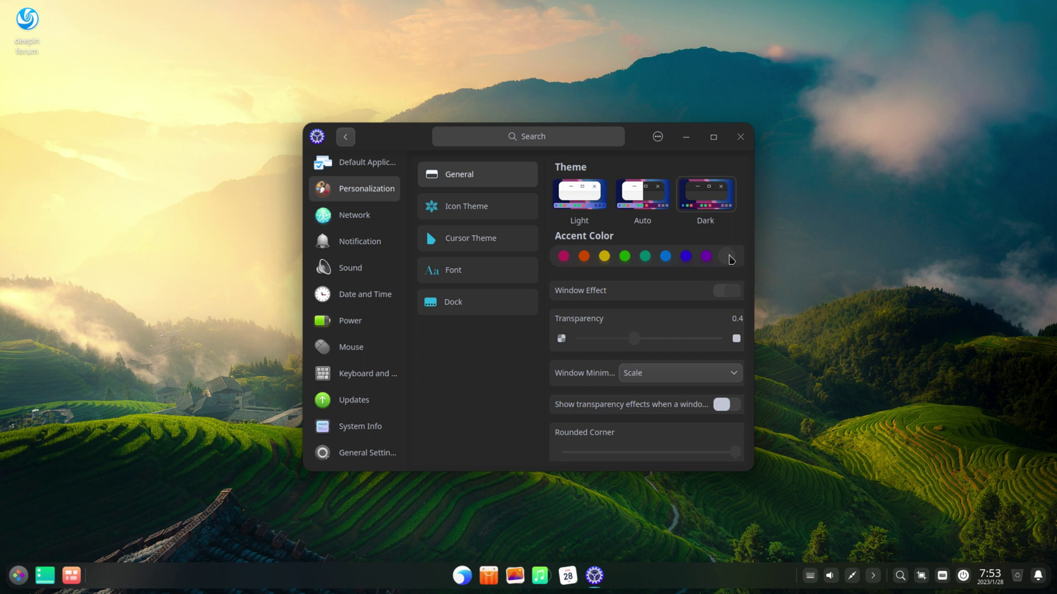
click(666, 257)
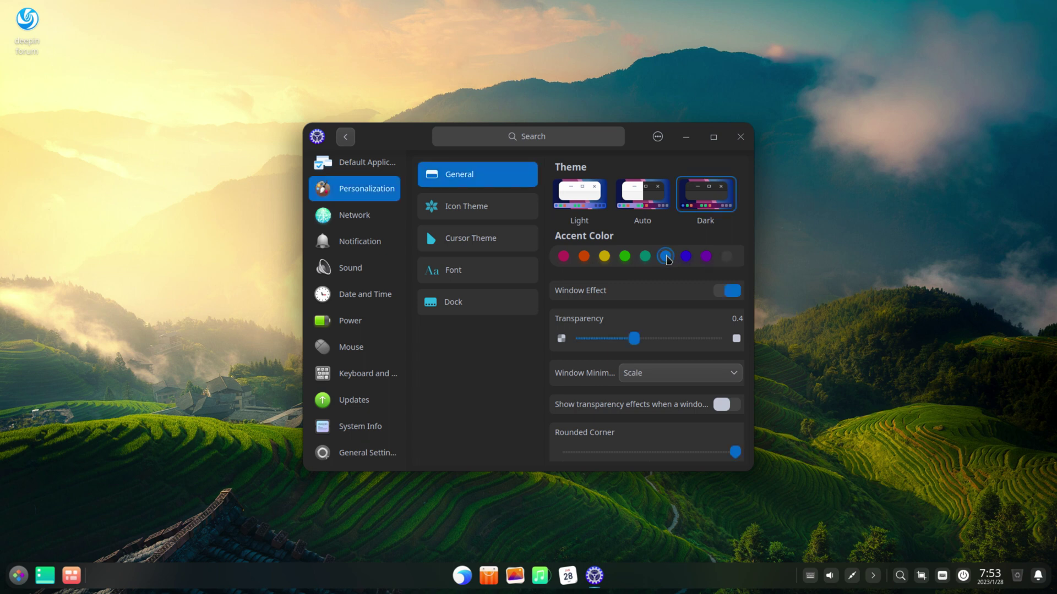
click(451, 212)
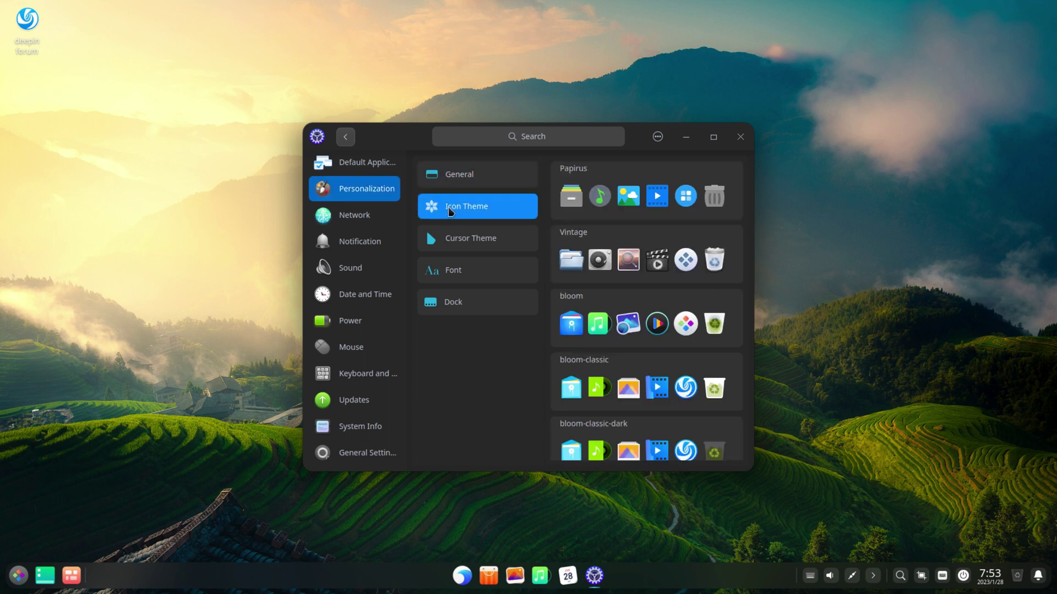
Try the Adwaita and bloom cursor themes, ending back on bloom-dark
scroll(664, 308, down, 3)
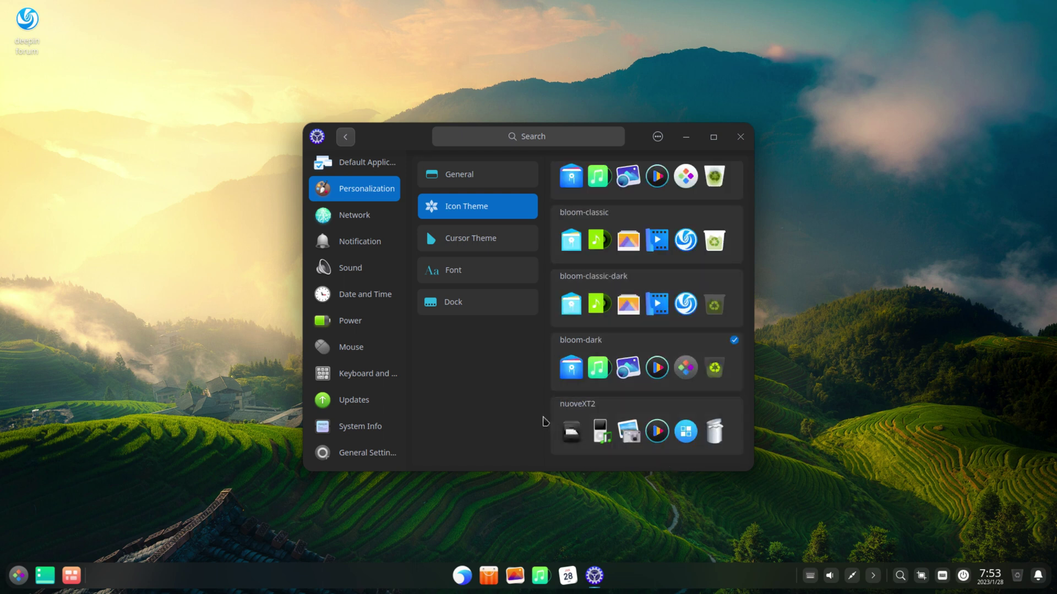
click(460, 238)
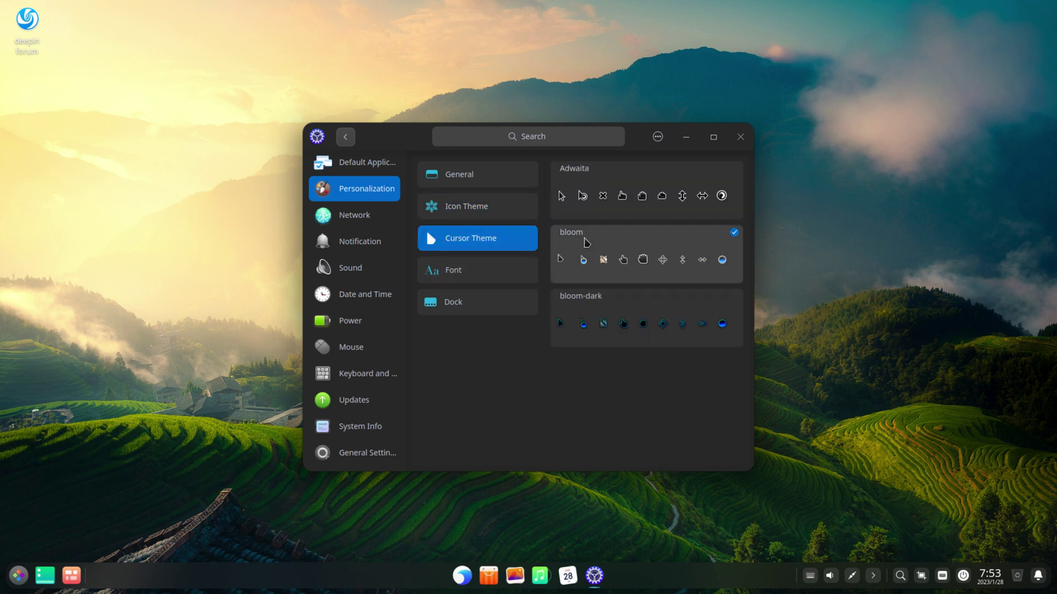
click(624, 316)
click(610, 189)
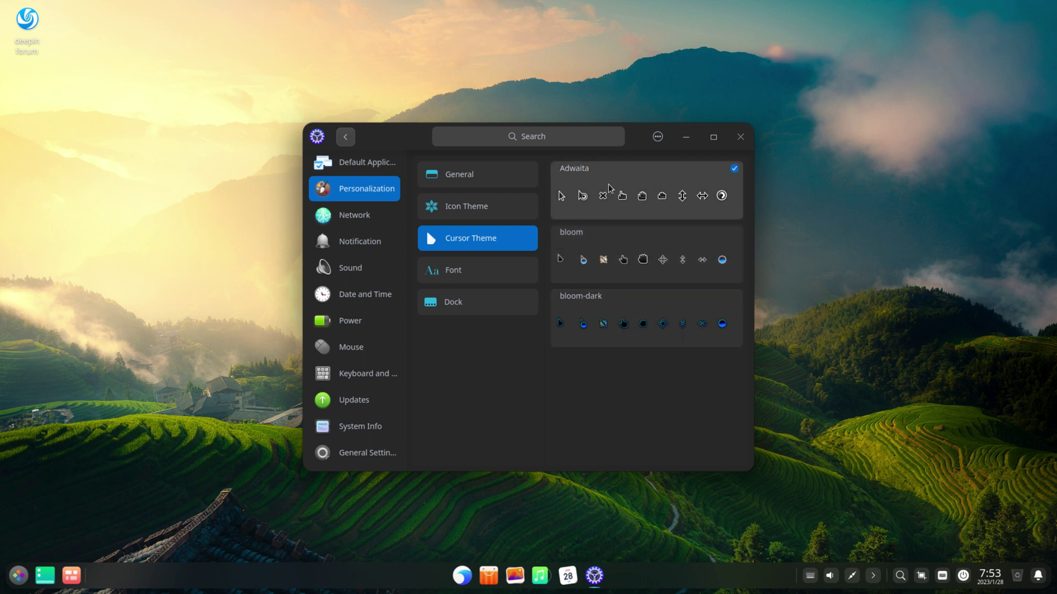
click(600, 253)
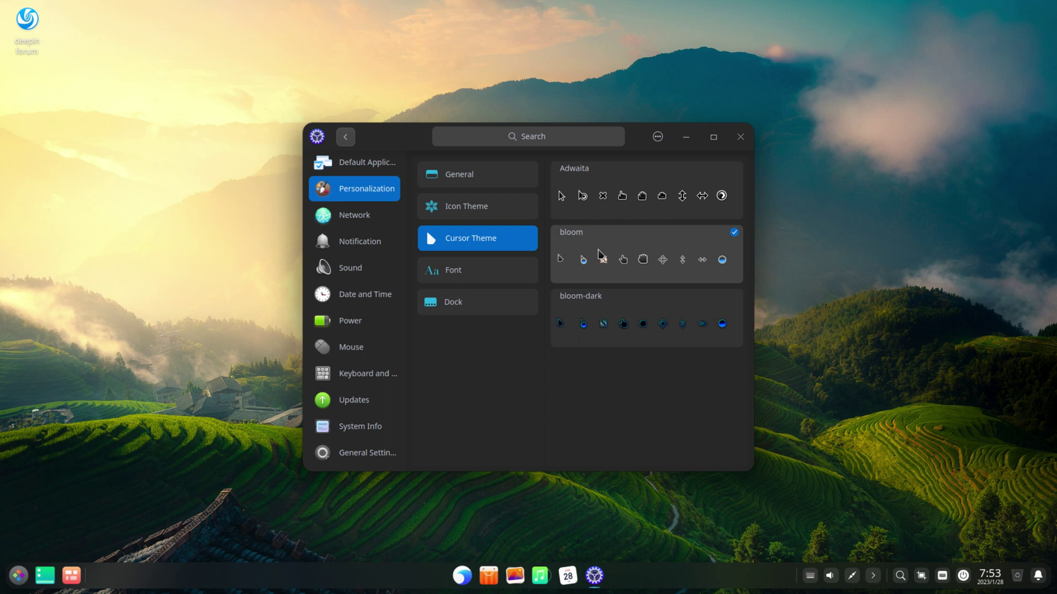
click(648, 325)
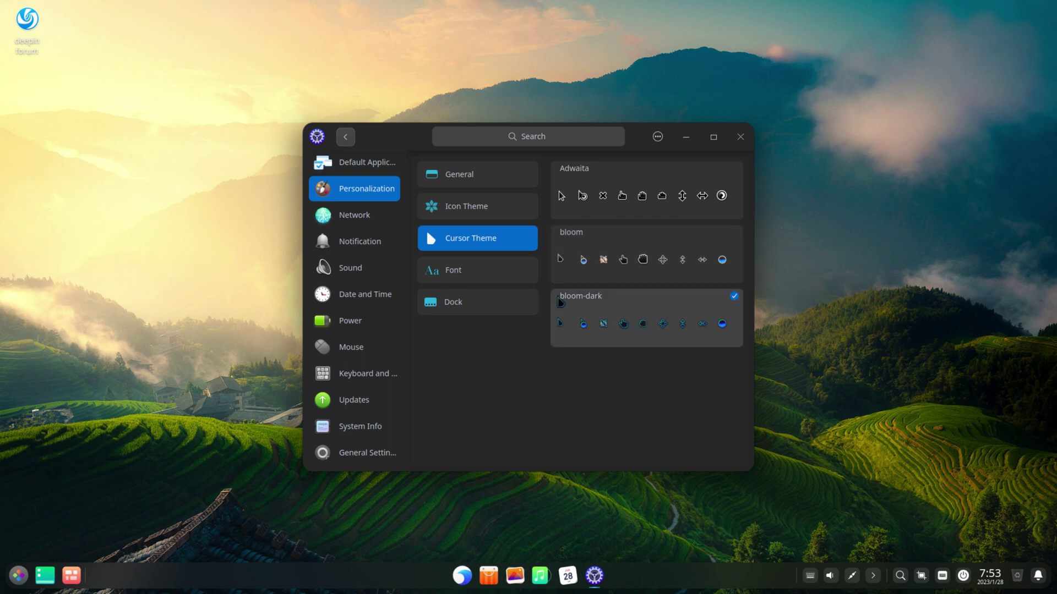
Look over the Font and Dock settings pages, then close Control Center
click(473, 281)
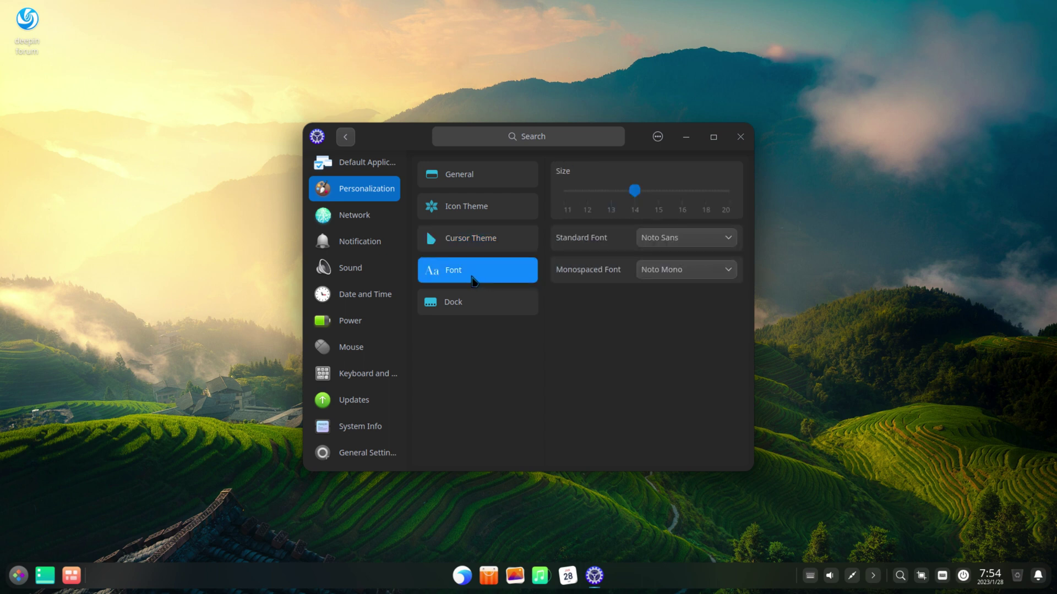
click(466, 302)
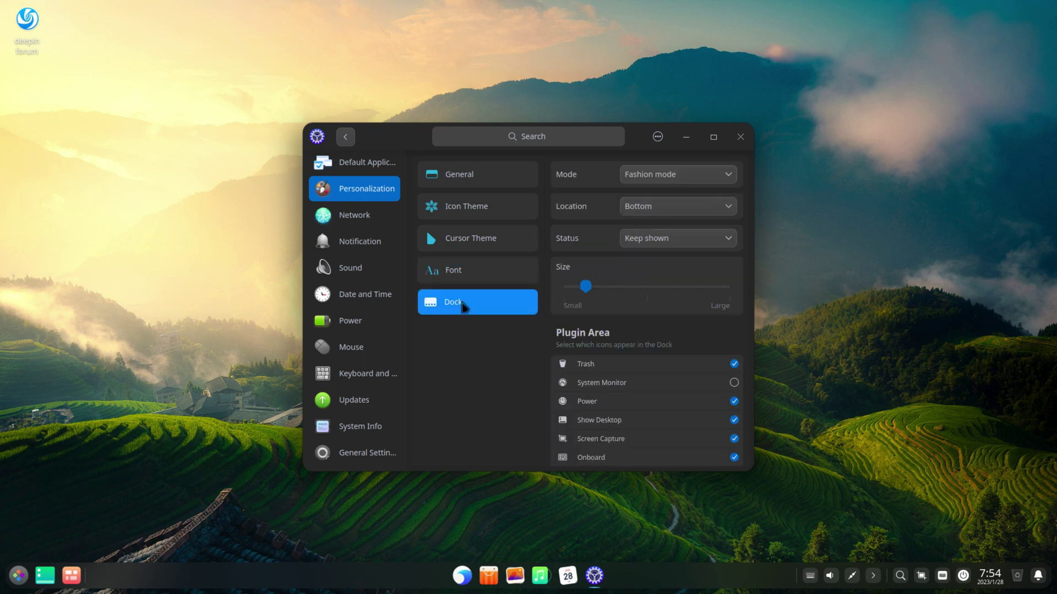
scroll(635, 314, down, 1)
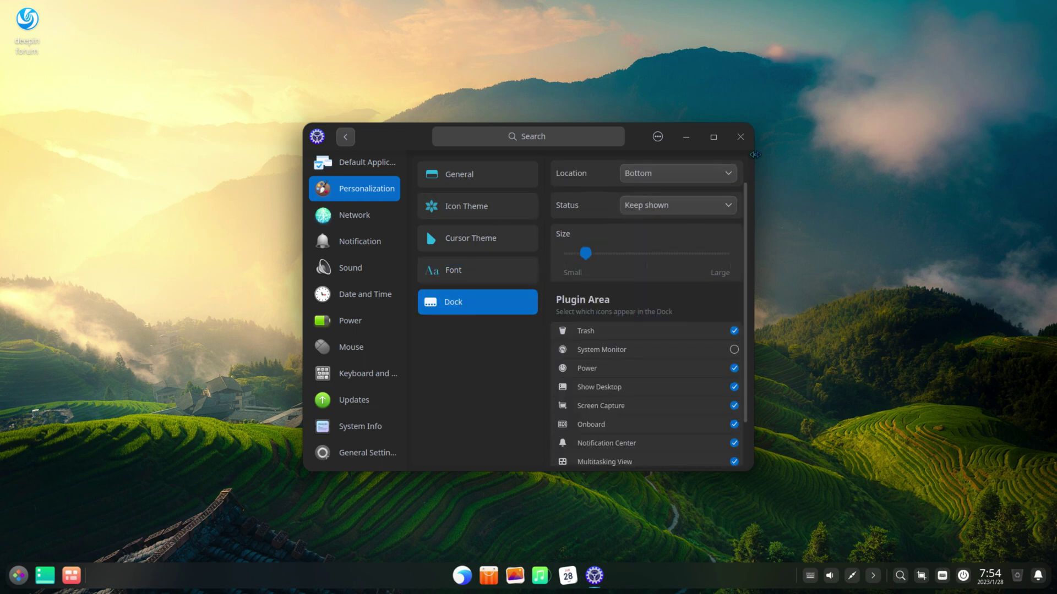
click(744, 140)
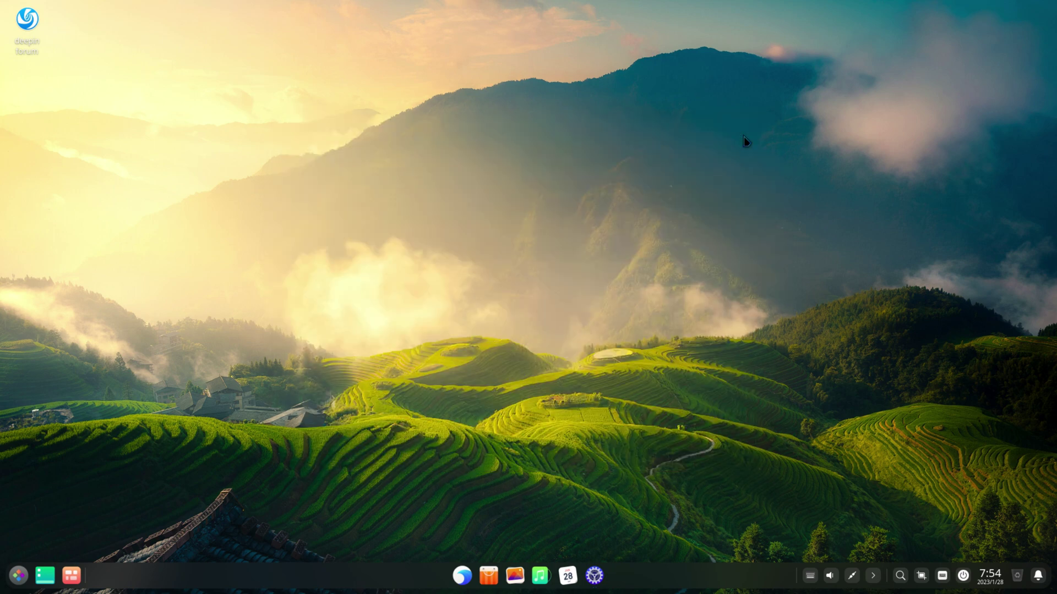
Cycle through the wallpaper thumbnails and set the neon deepin swirl as the desktop wallpaper
right_click(452, 194)
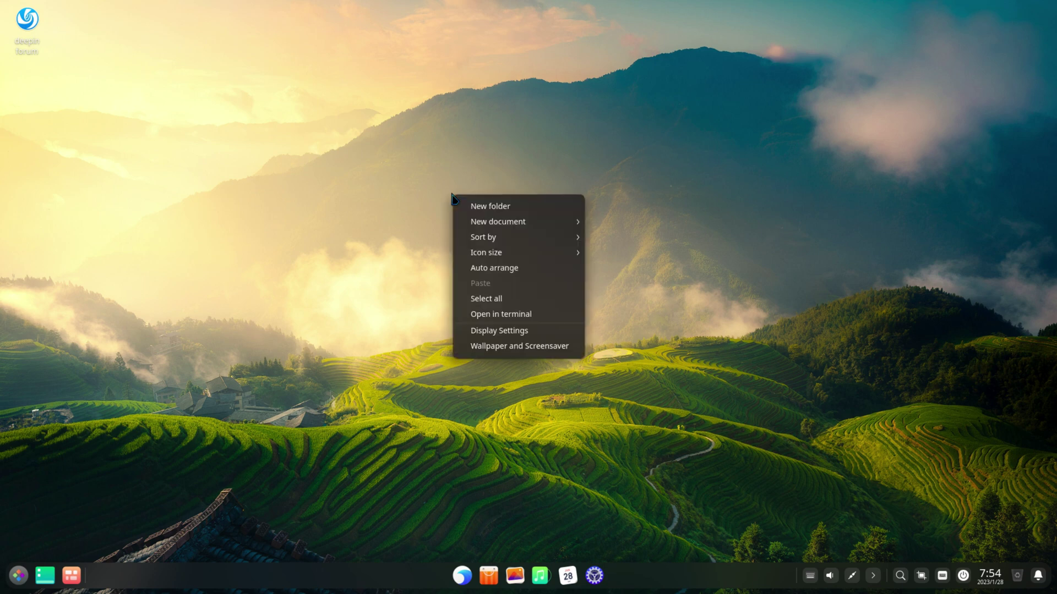
click(537, 346)
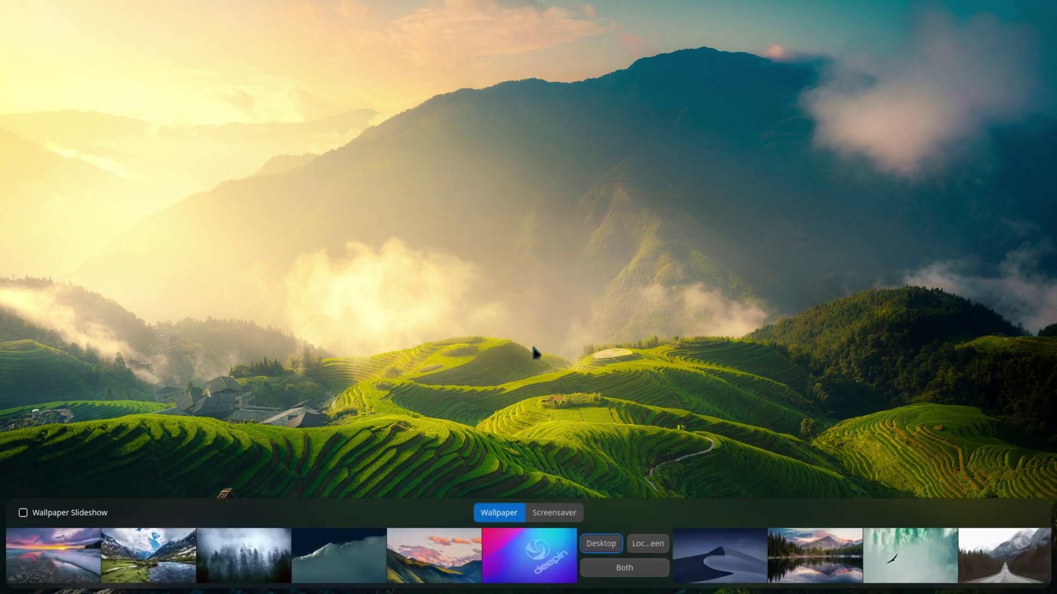
click(525, 558)
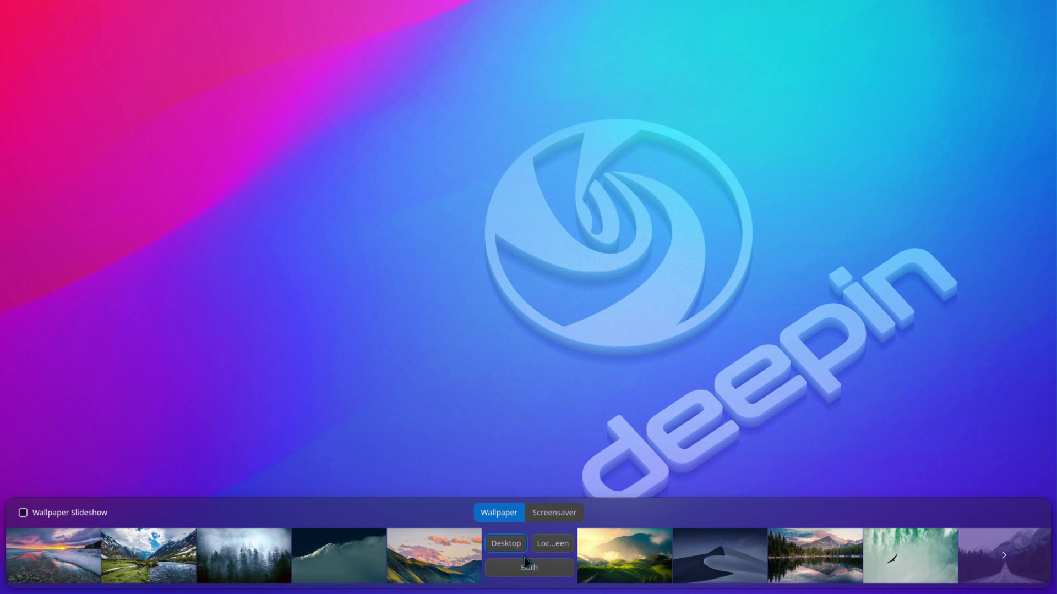
click(607, 558)
click(607, 558)
click(607, 558)
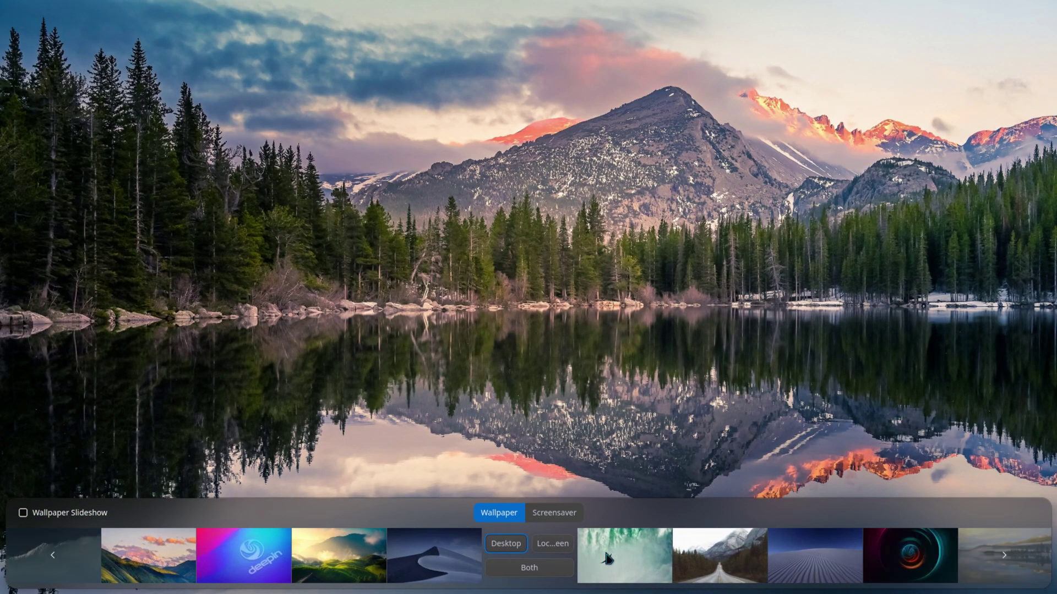
click(607, 558)
click(606, 557)
click(607, 558)
click(607, 558)
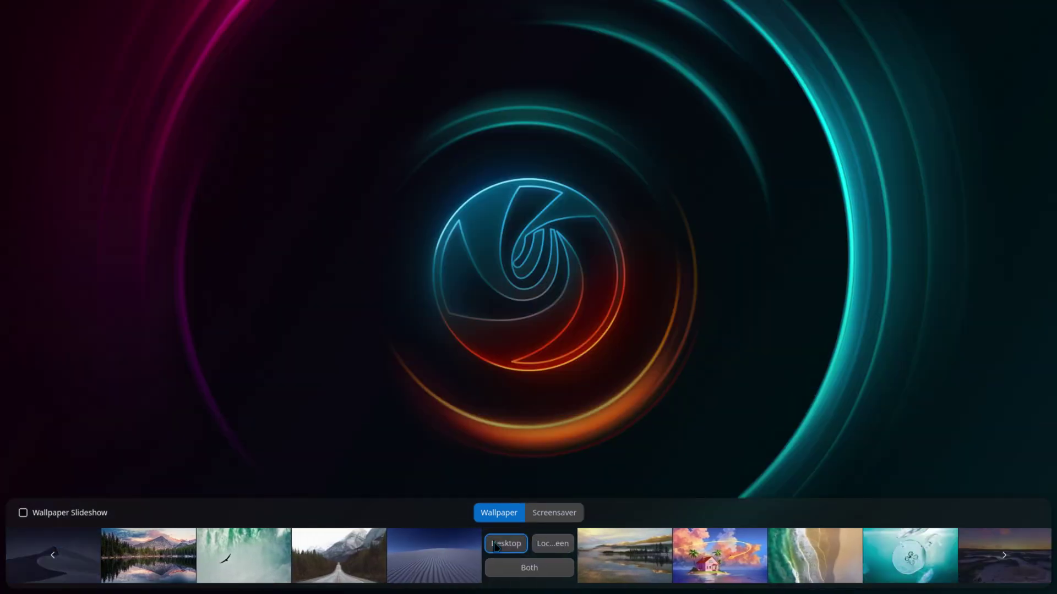
click(500, 545)
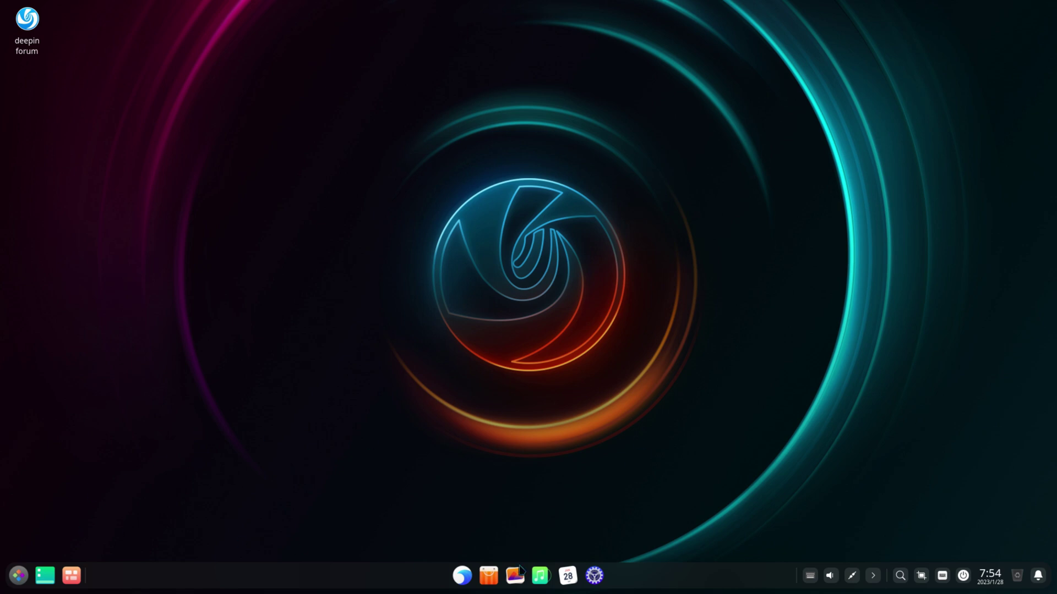
click(490, 576)
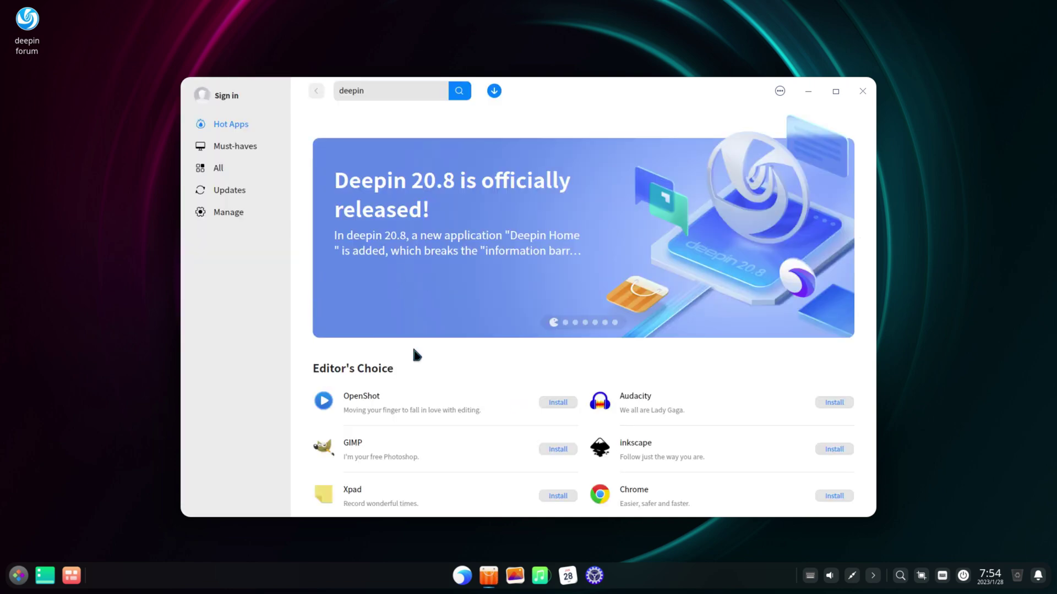
Install Chrome from Editor's Choice and launch Firefox Quantum (EN)
scroll(487, 368, down, 2)
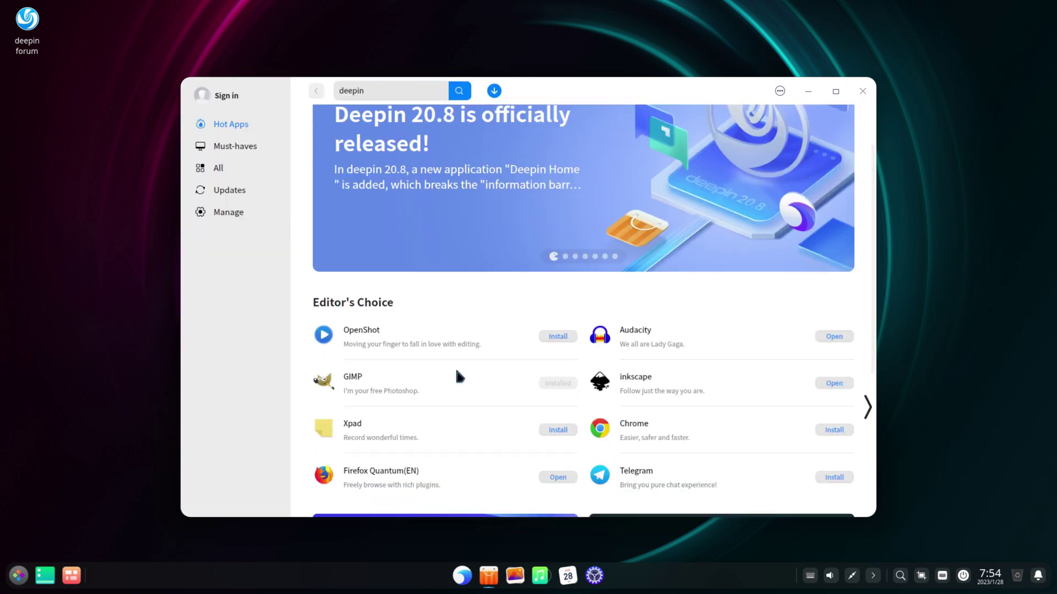
scroll(454, 368, down, 3)
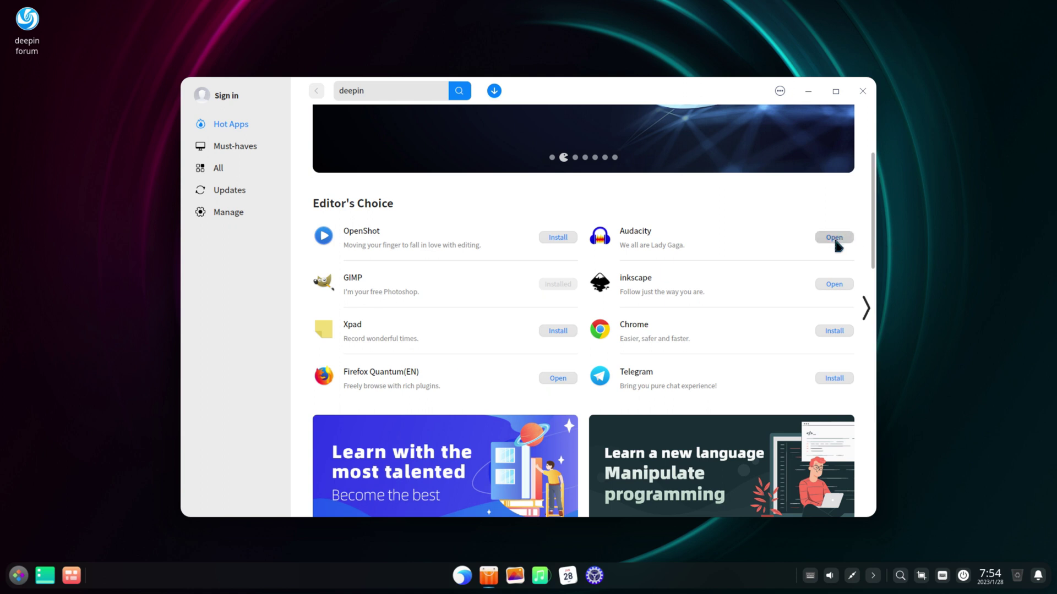
click(832, 332)
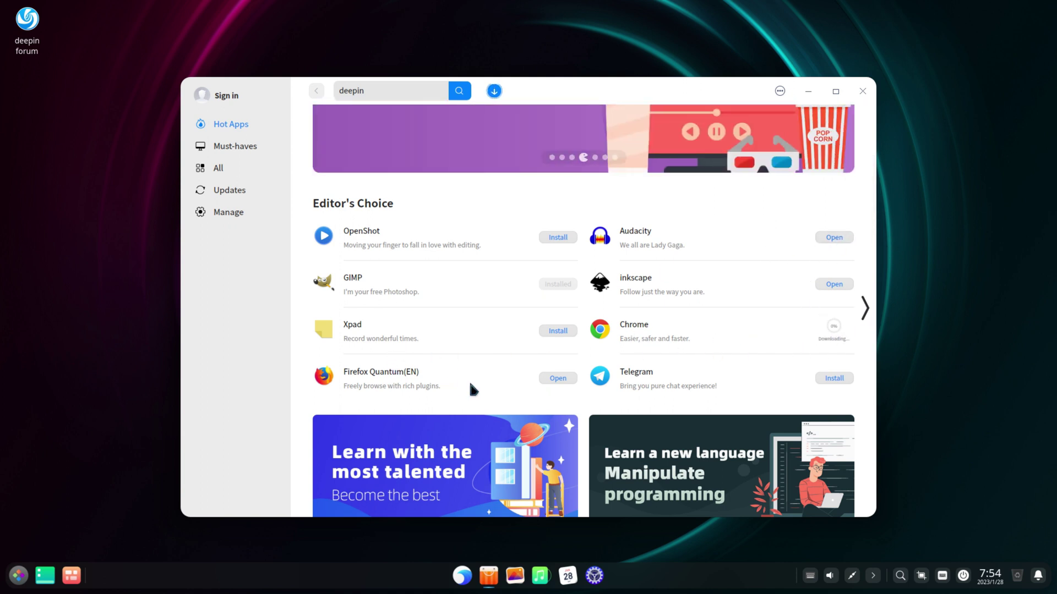
click(557, 378)
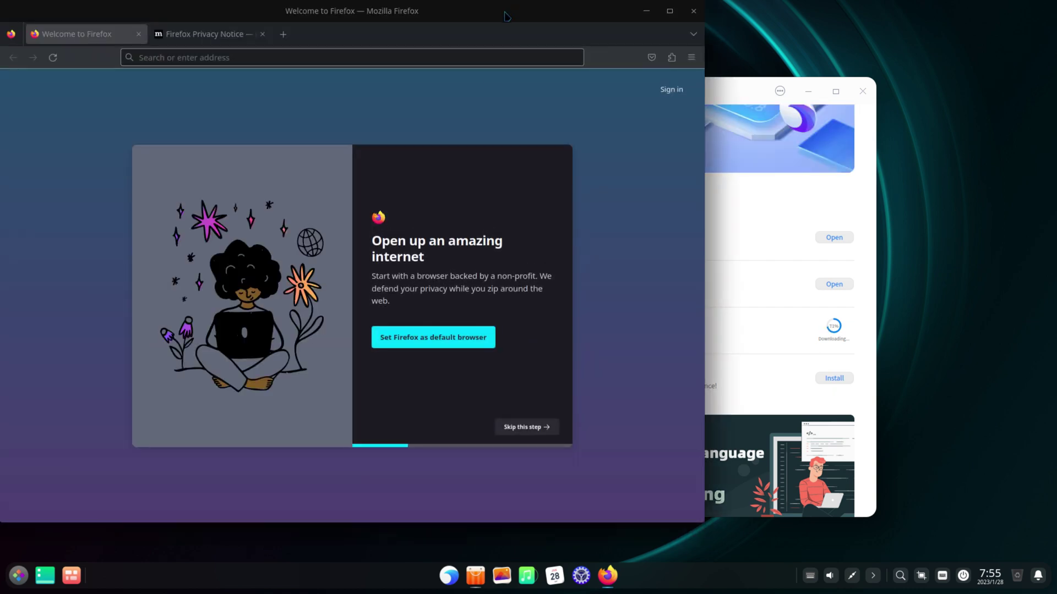
Maximize Firefox, Google 'etyx deepin', skim the results, and close the browser
double_click(506, 16)
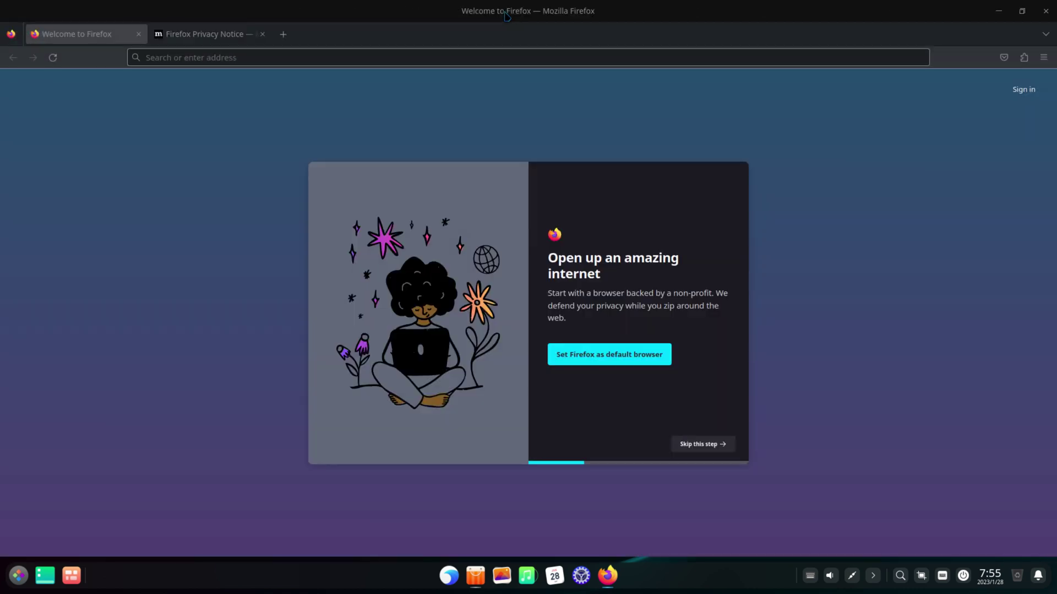
click(264, 58)
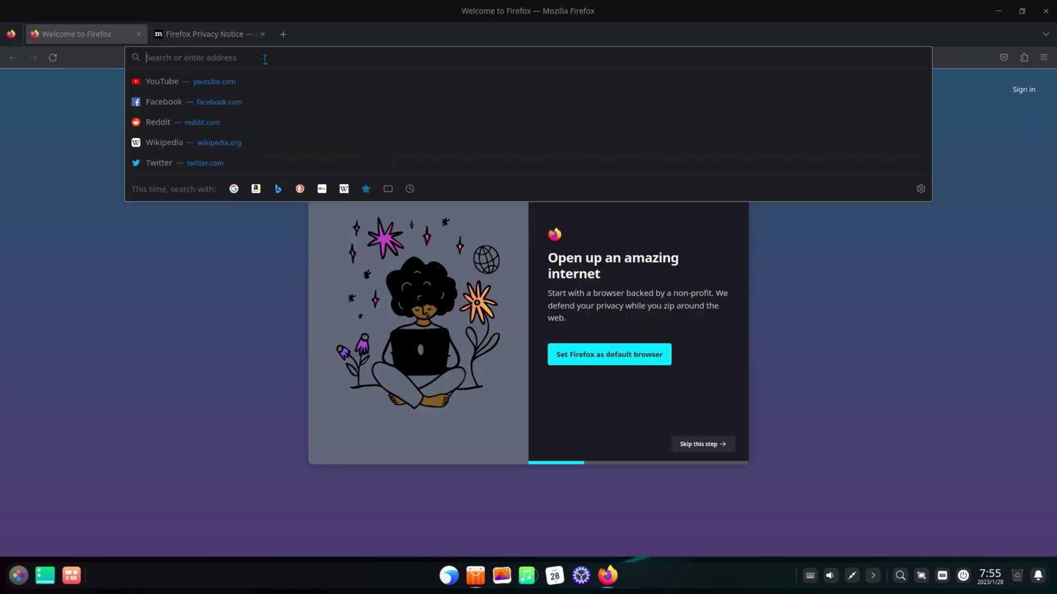
text(etyx)
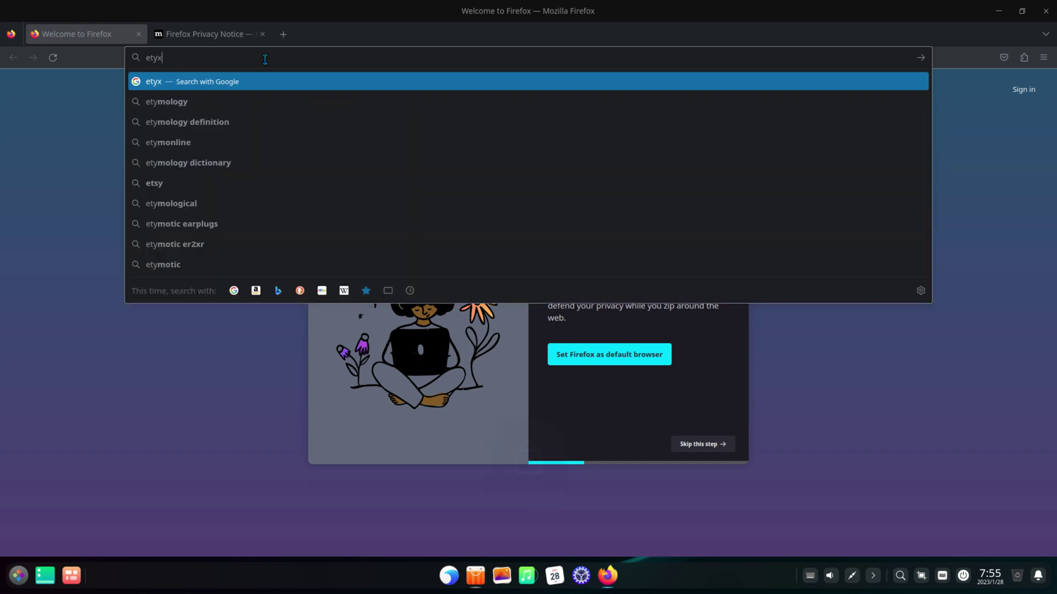
text( deepin)
key(Return)
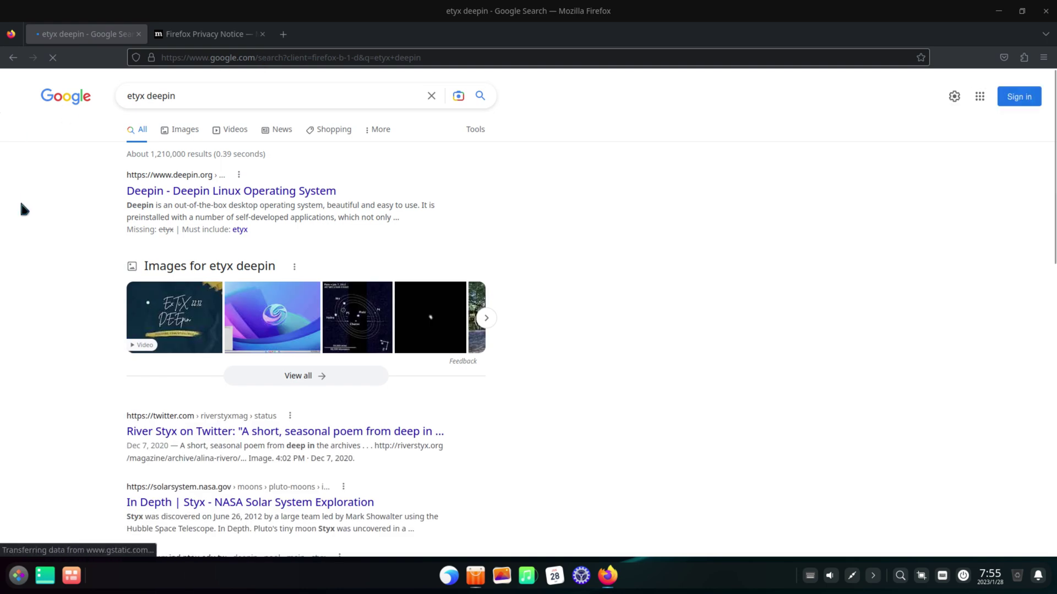
scroll(20, 206, down, 5)
scroll(14, 208, up, 5)
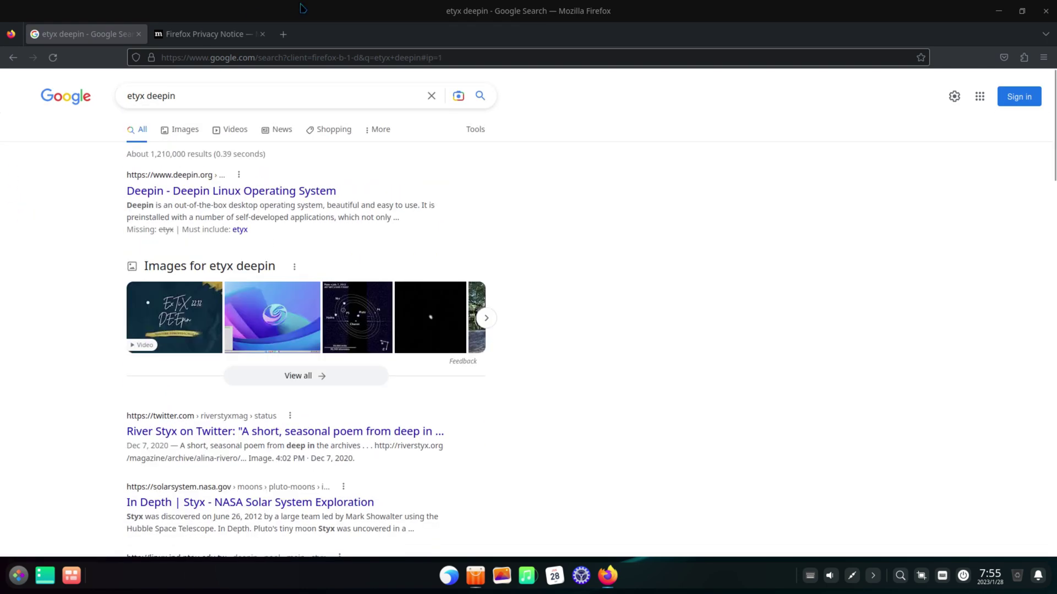
click(1046, 10)
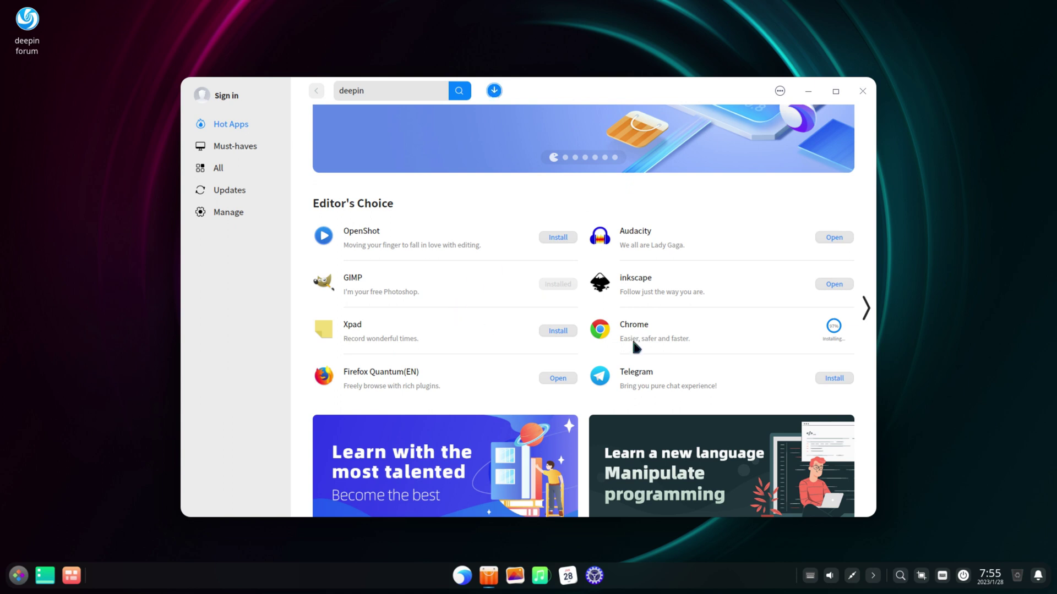
Install Xpad and check the App Store About dialog showing version 7.5.2.0007
click(559, 332)
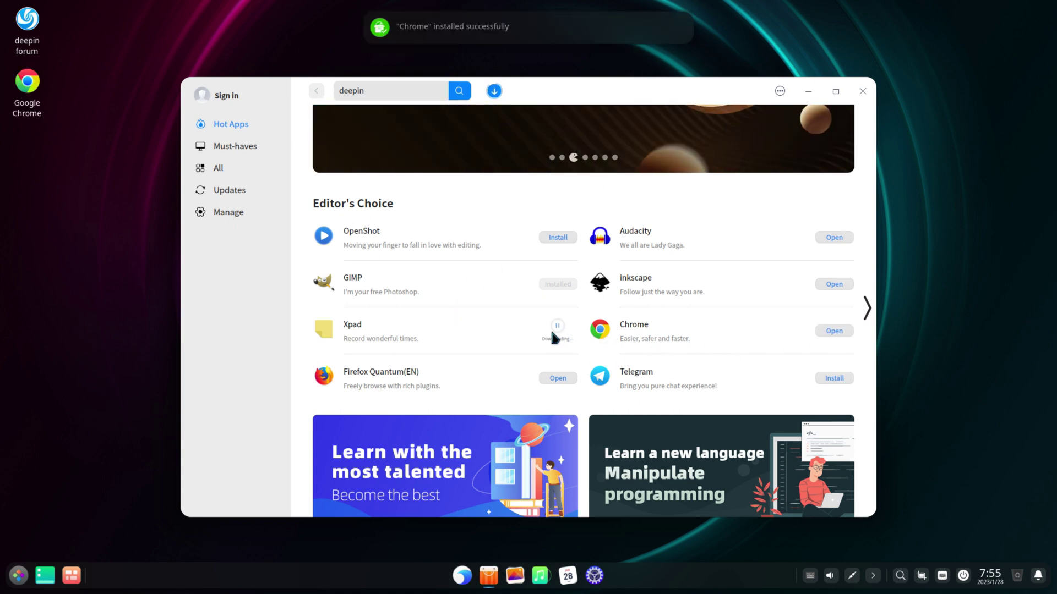
click(780, 91)
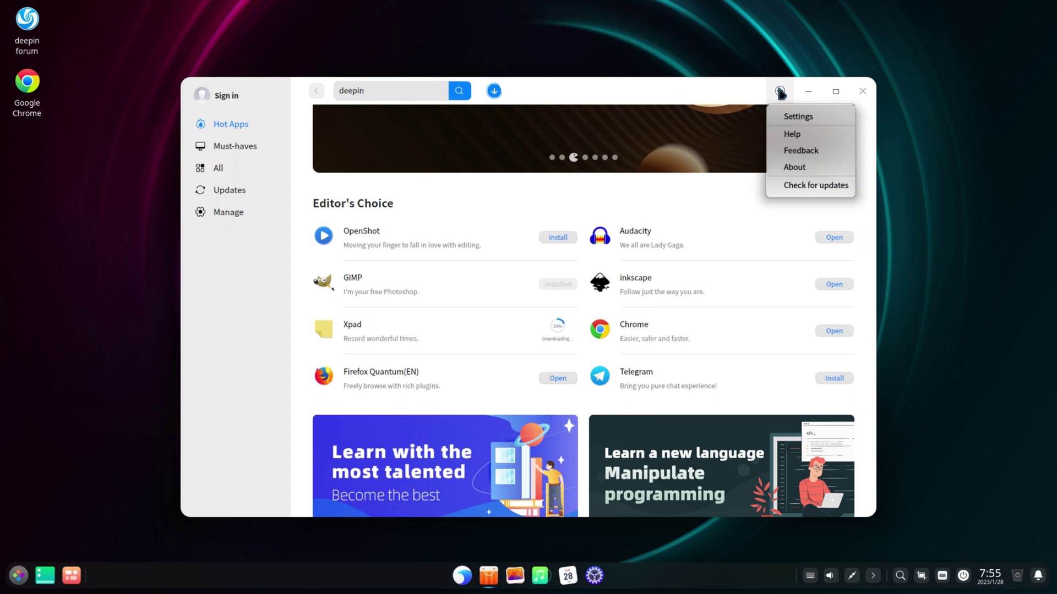
click(793, 167)
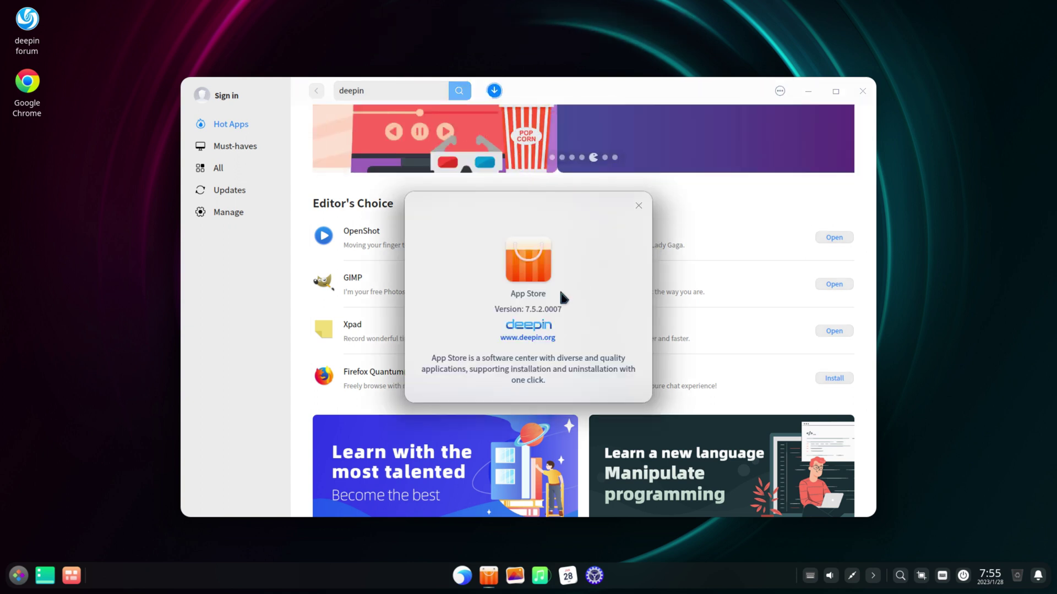
click(638, 205)
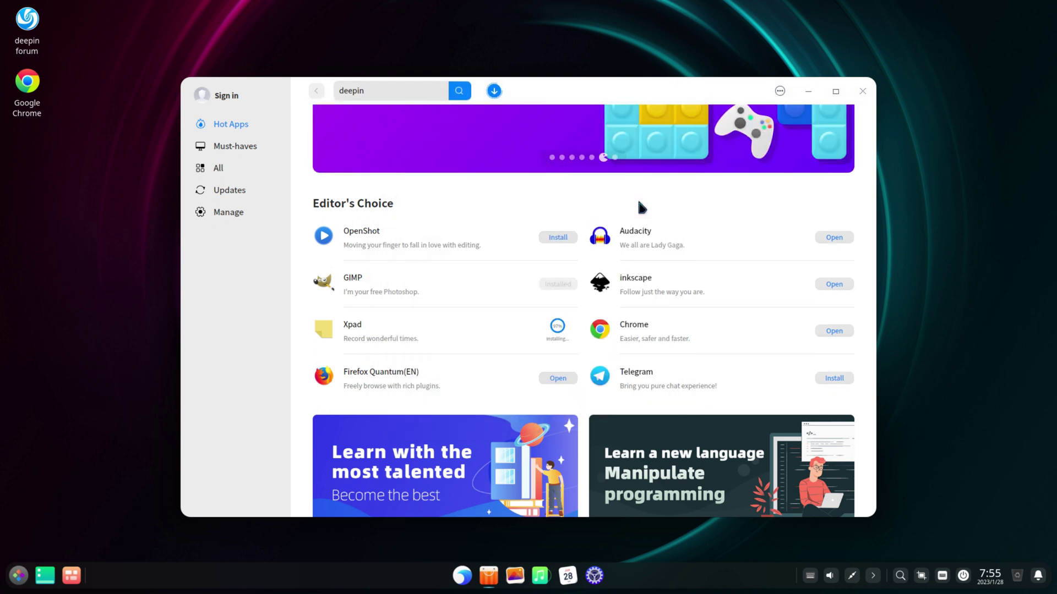
In Deepin Browser, search YouTube for 'linuxhub' and show the Linux Hub channel's videos
click(462, 575)
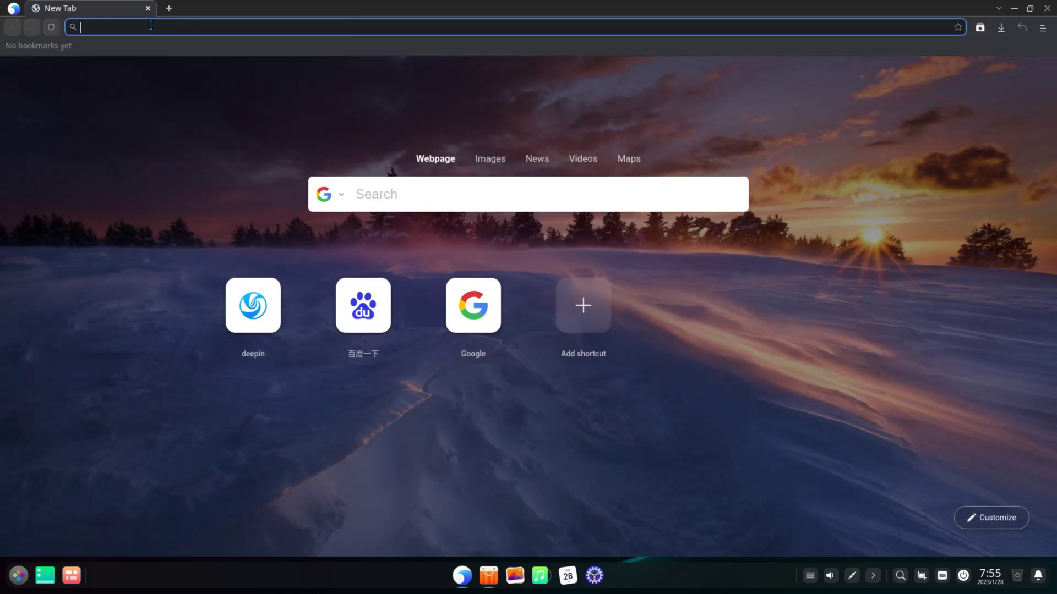
text(youtube.com)
key(Return)
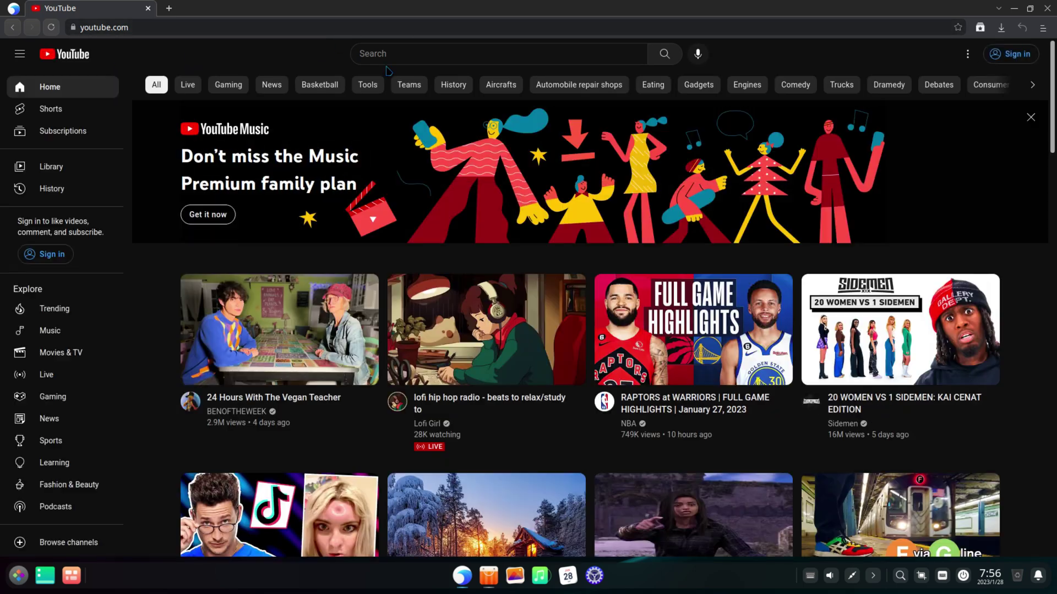
click(386, 51)
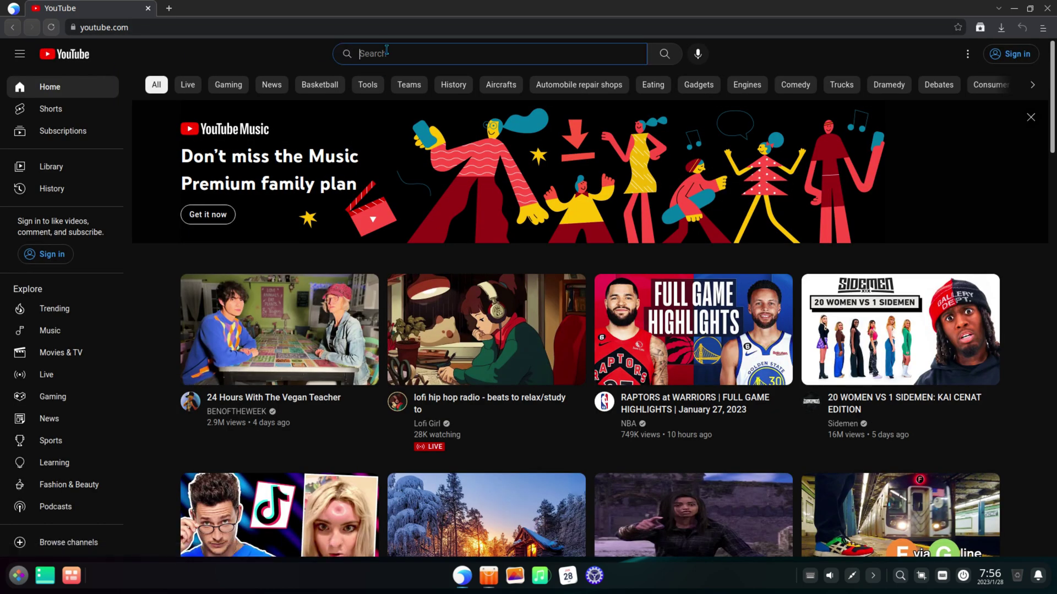
text(linux)
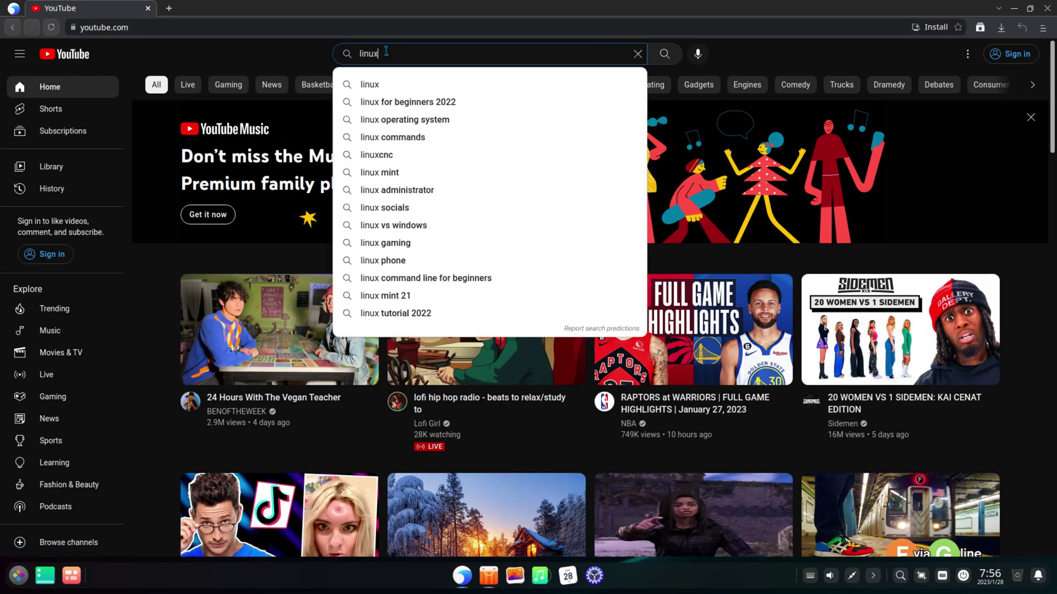
text(hub)
key(Return)
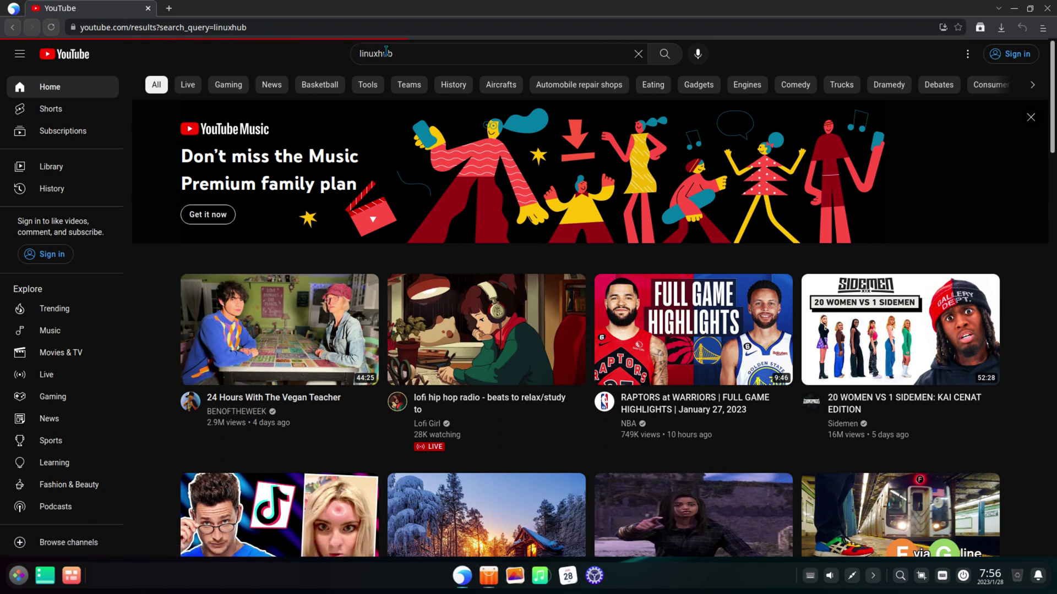
click(391, 421)
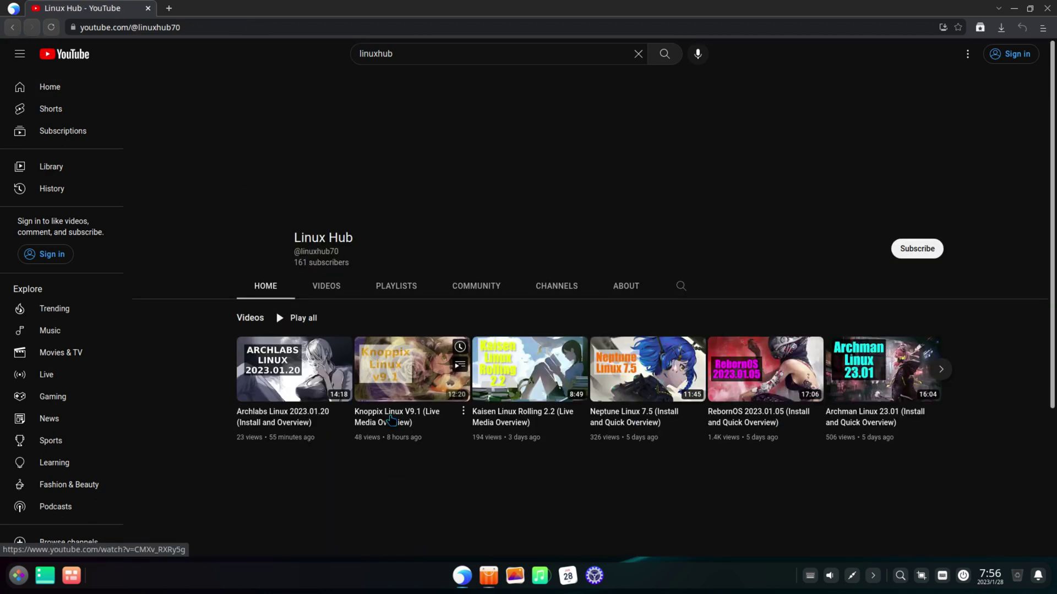
click(322, 286)
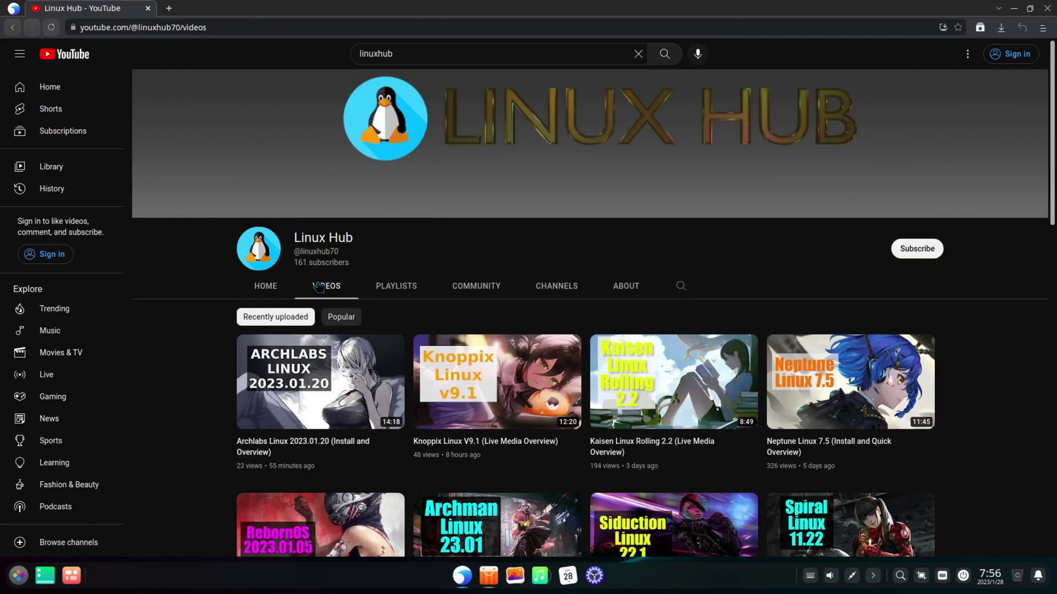
View the About Browser page (version 6.0.24), then close the browser, confirming Close All
click(1043, 27)
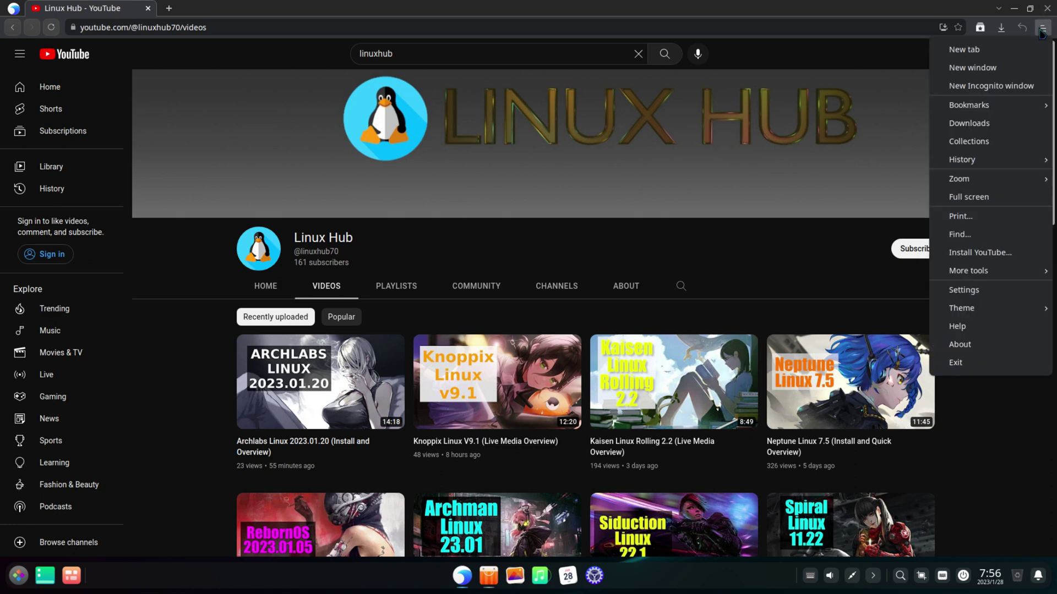
click(971, 344)
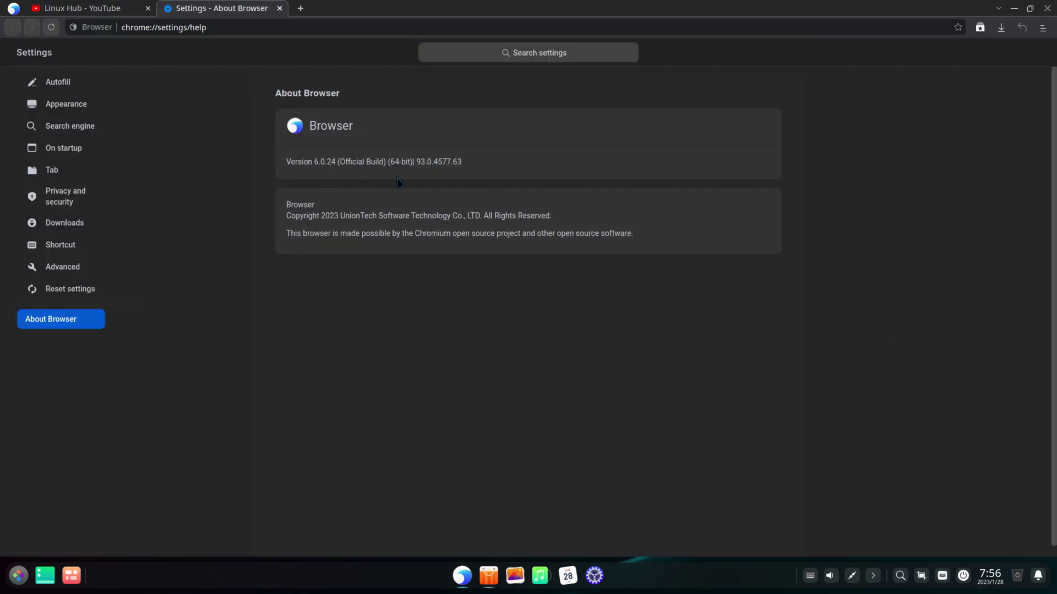
click(1047, 8)
click(553, 111)
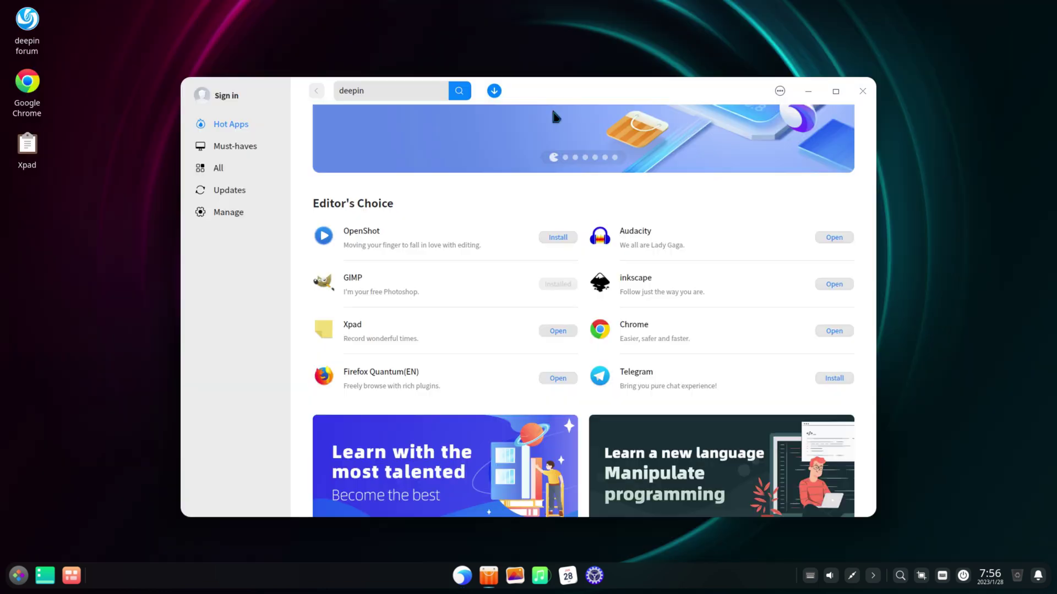
click(516, 578)
click(274, 63)
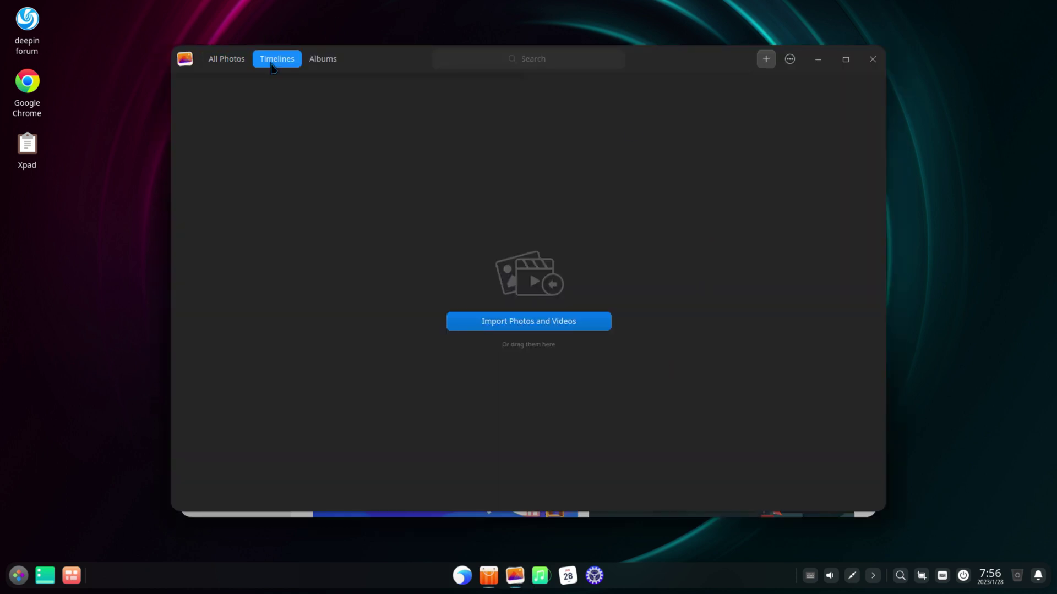
click(322, 63)
click(790, 60)
click(825, 165)
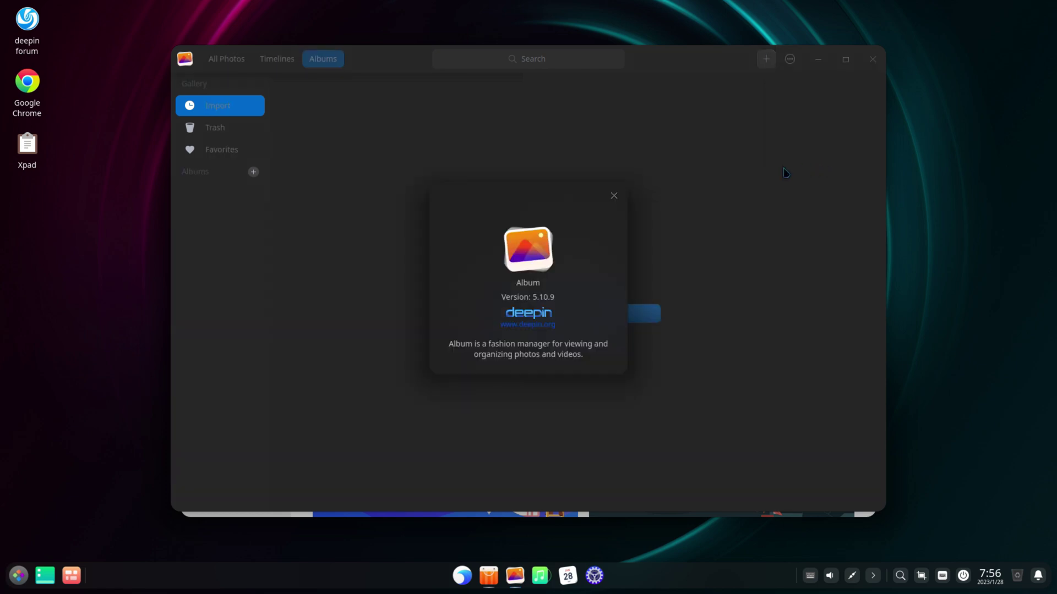
click(614, 196)
click(873, 60)
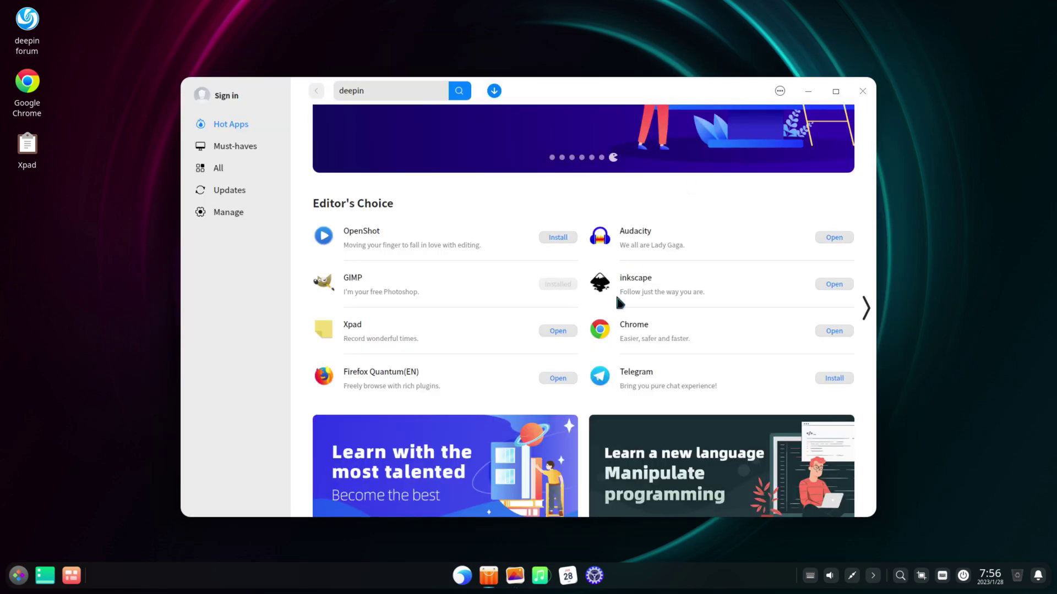
click(540, 575)
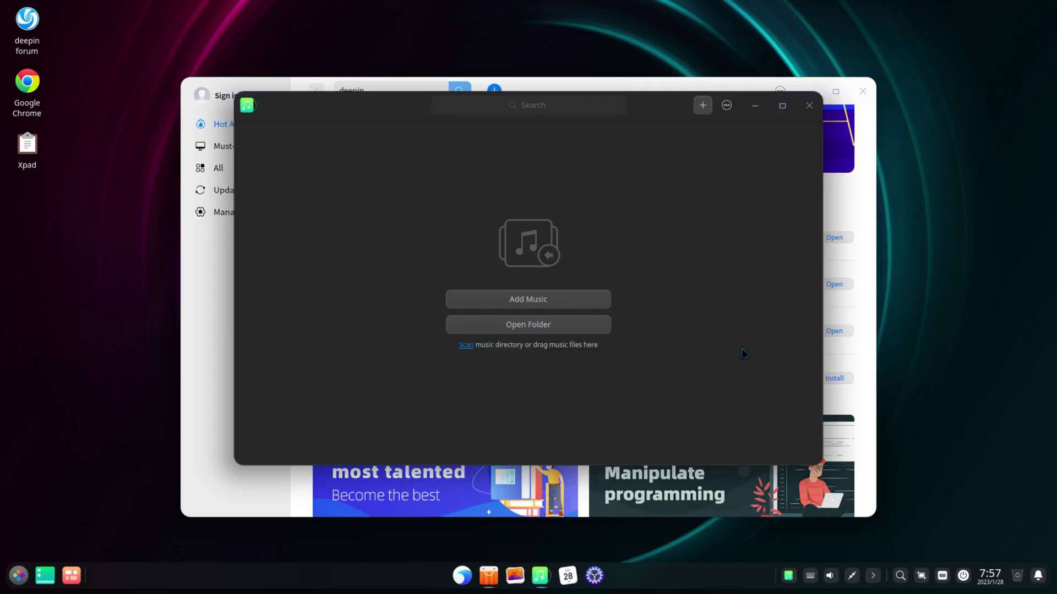
click(726, 105)
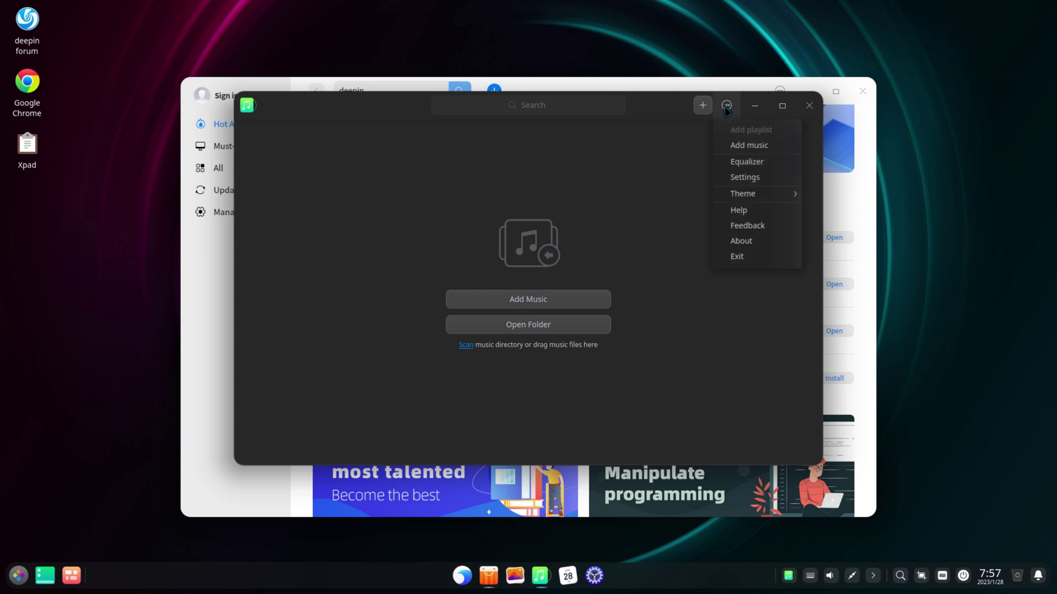
click(764, 245)
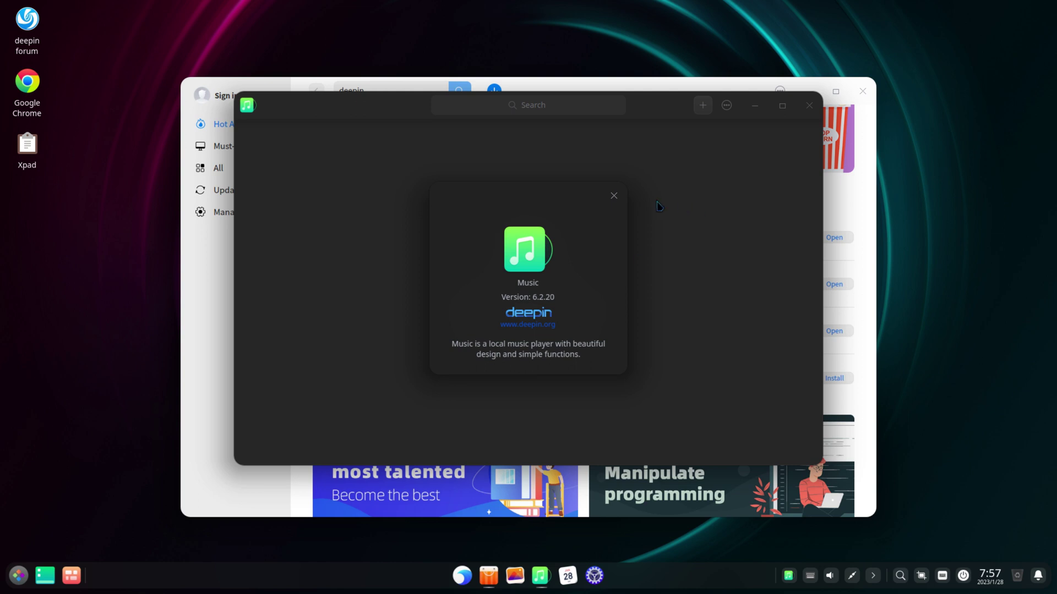
click(613, 196)
click(808, 106)
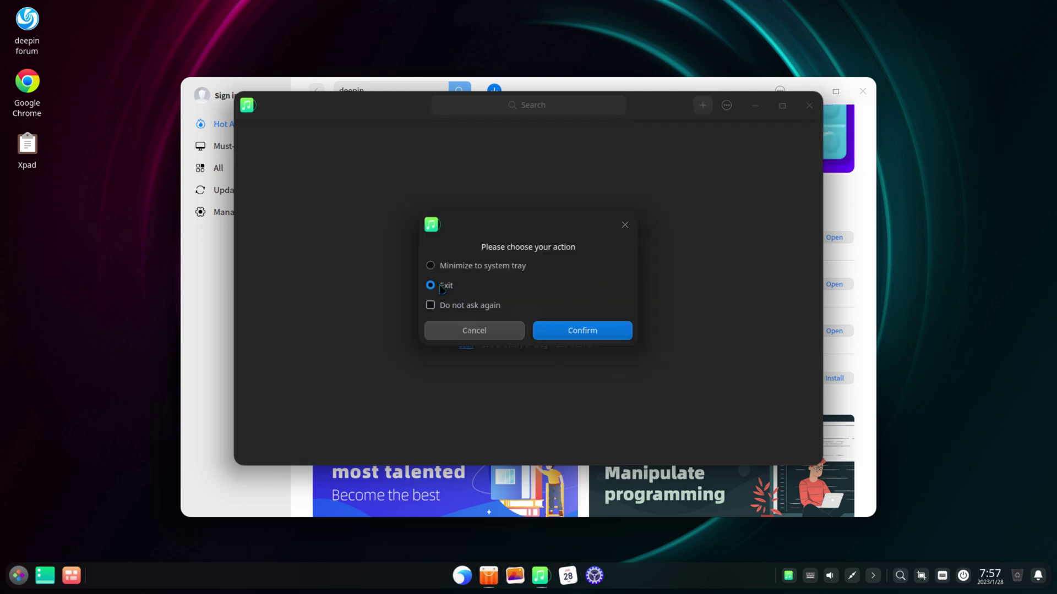
click(570, 329)
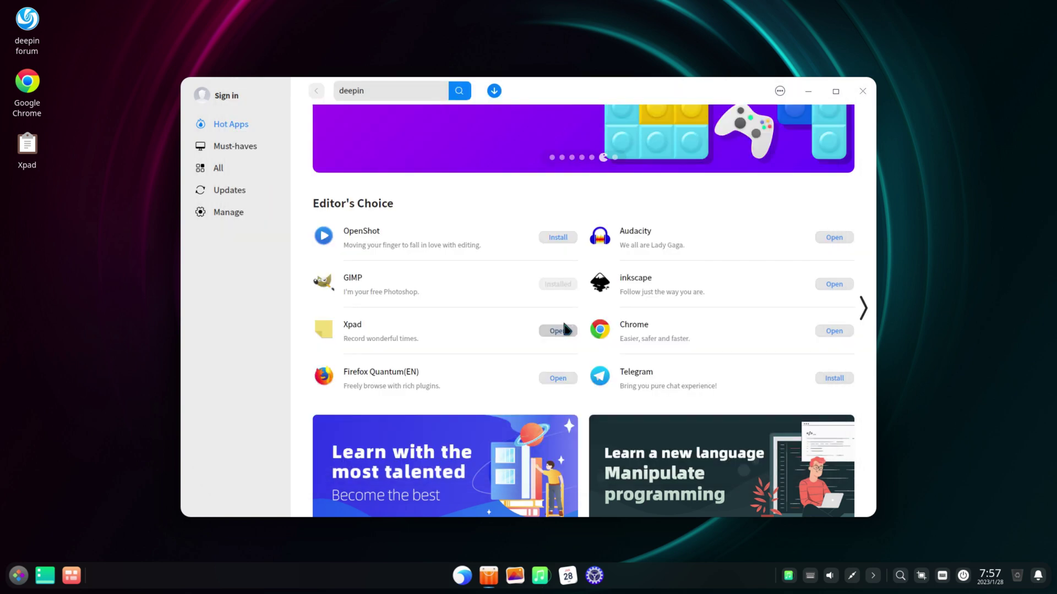
click(569, 577)
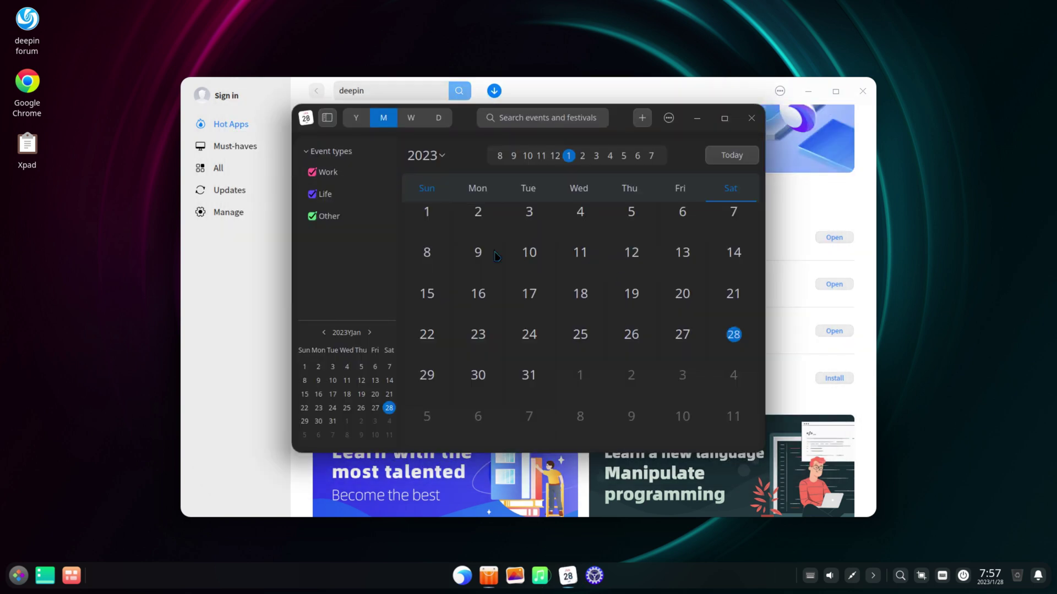
click(669, 118)
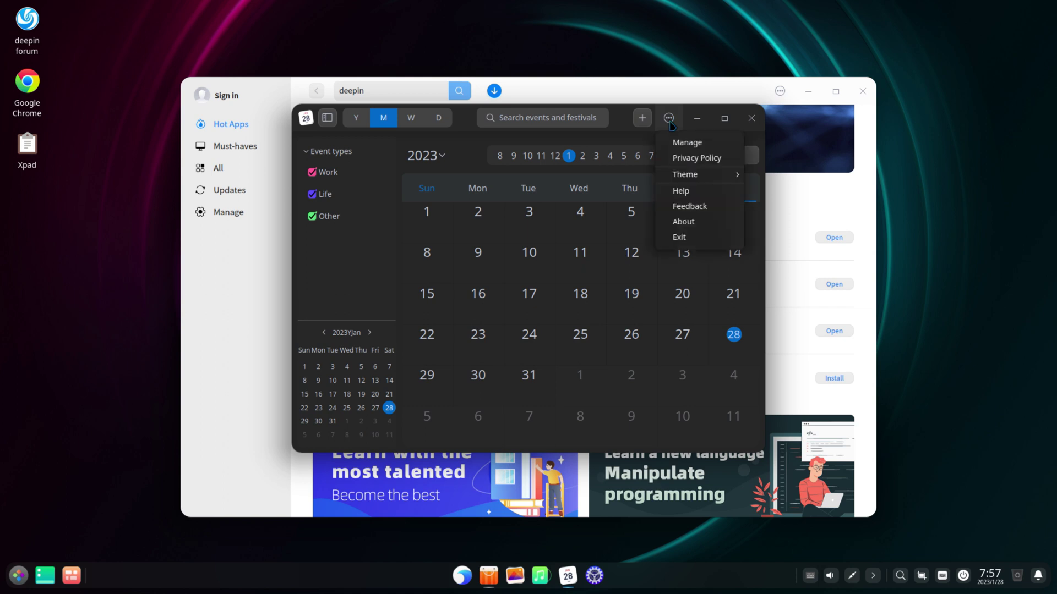
click(695, 223)
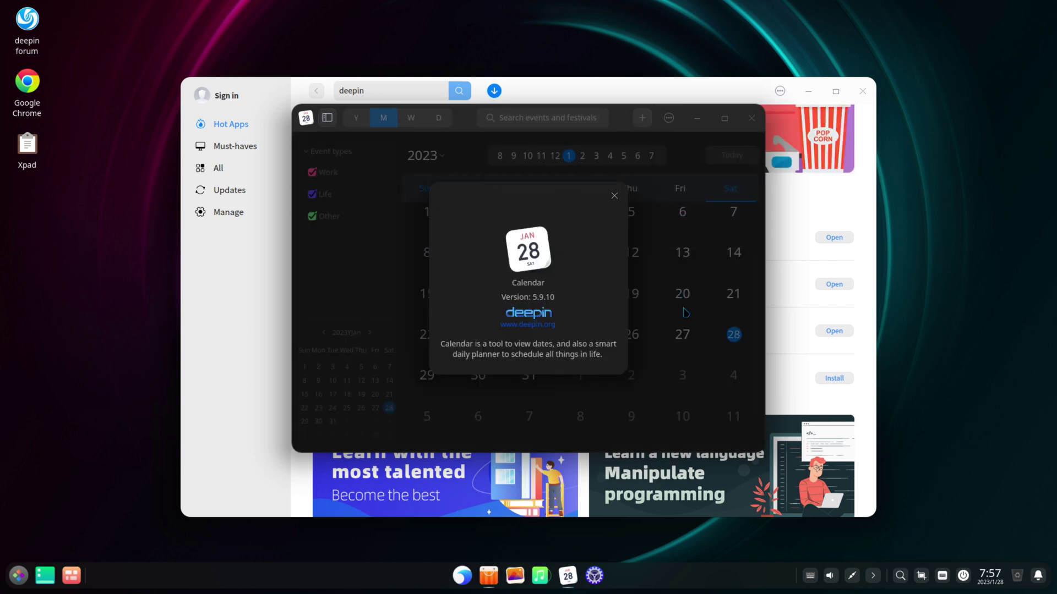
click(615, 196)
click(750, 120)
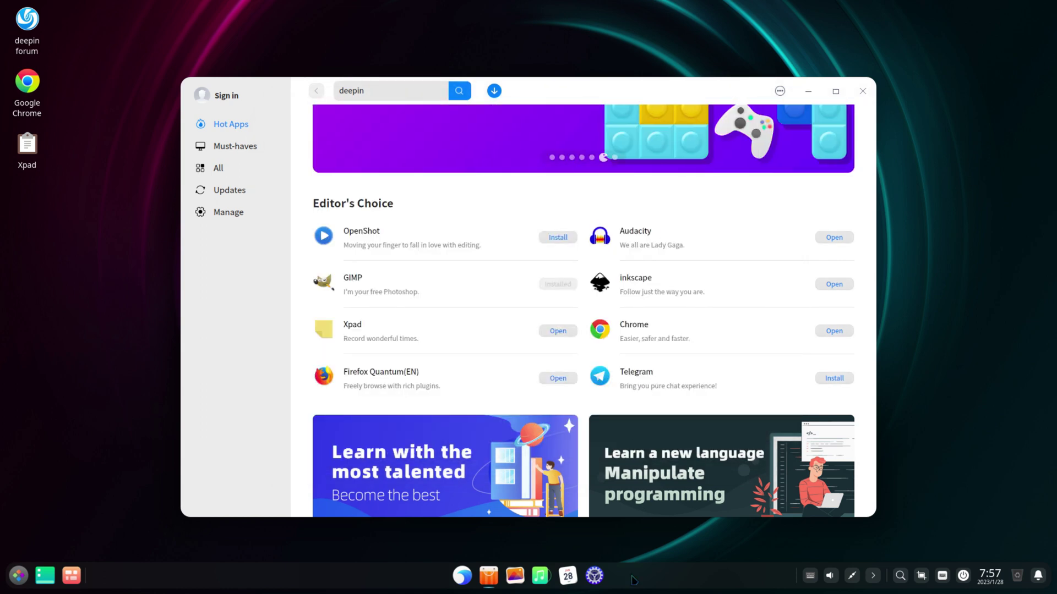
Open and close Control Center, check App Store About (7.5.2.0007), then close the App Store
click(593, 575)
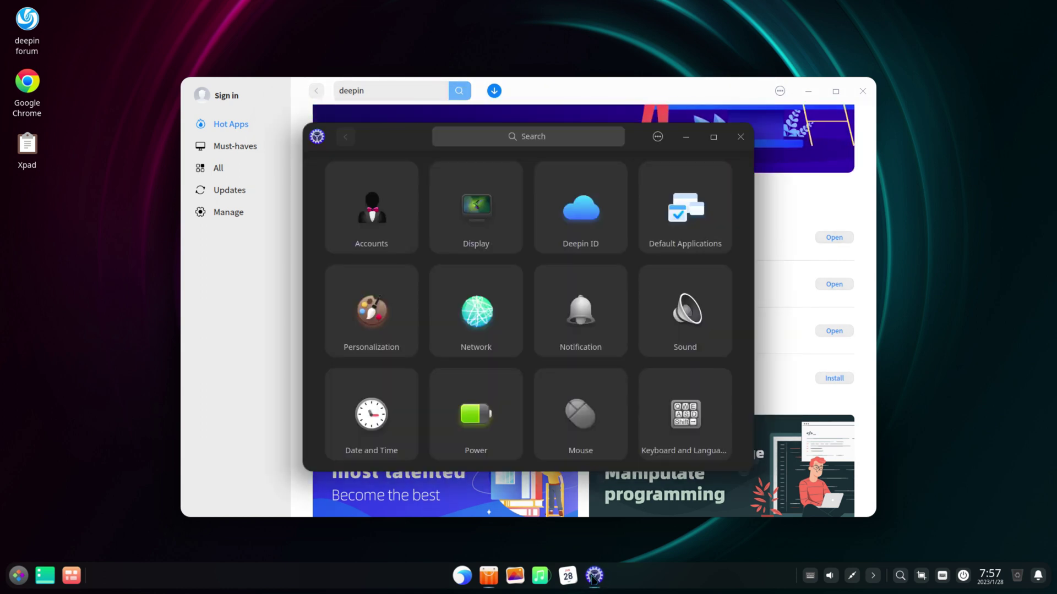
click(741, 137)
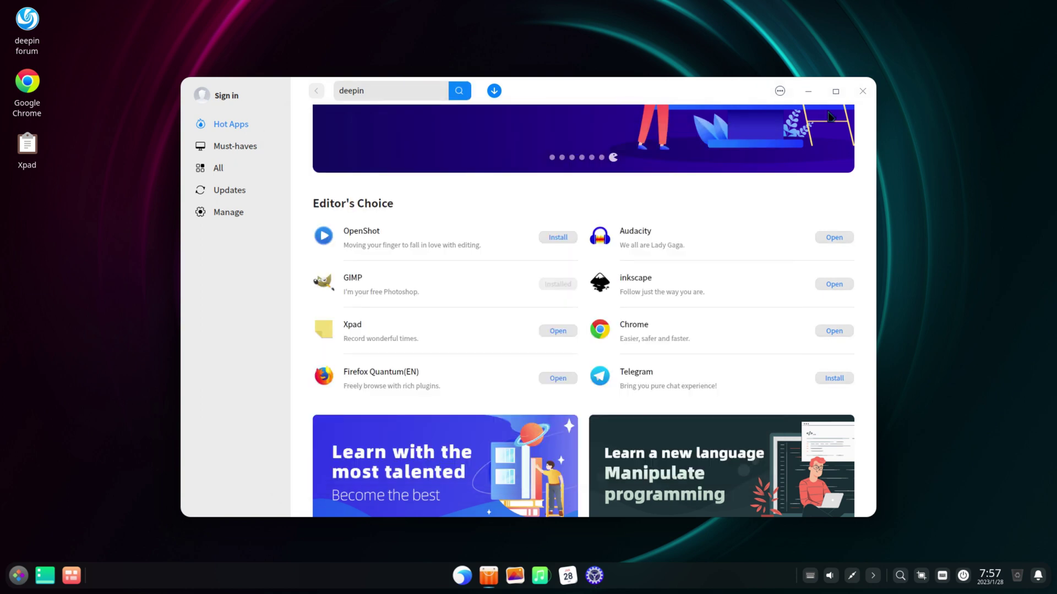
click(780, 91)
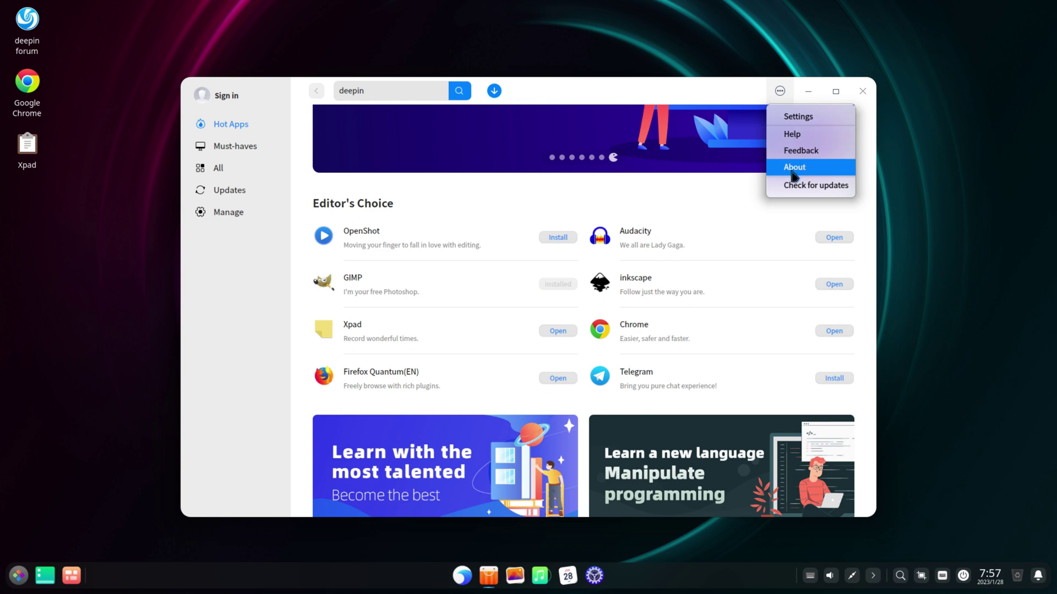
click(794, 168)
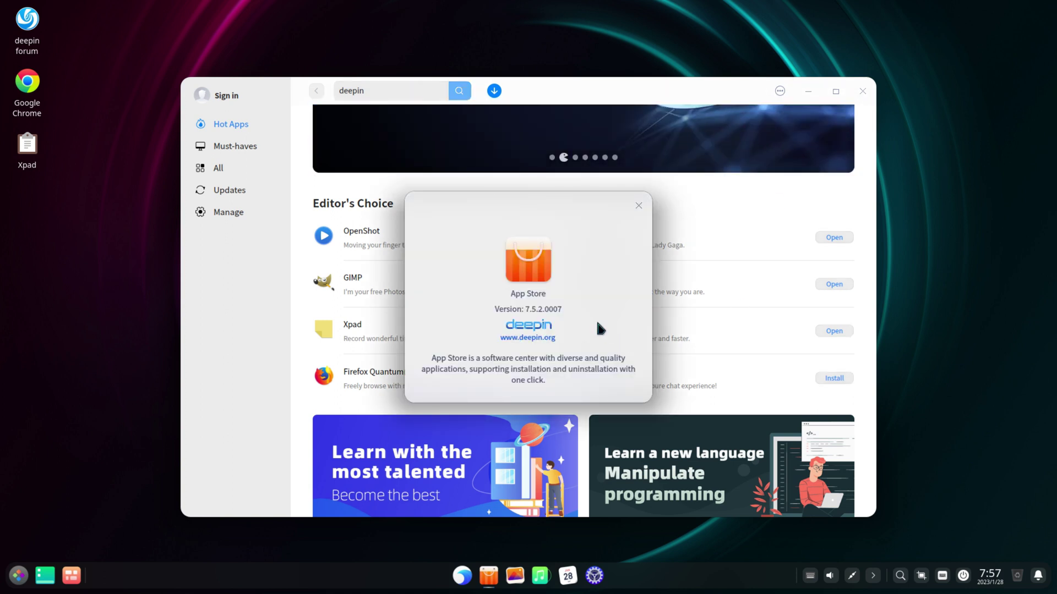
click(639, 206)
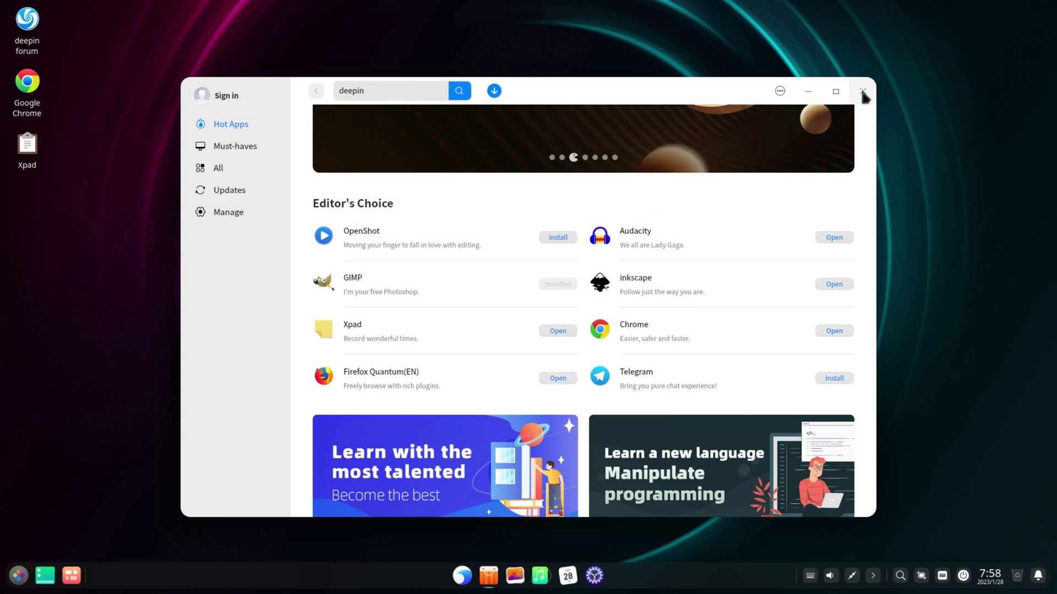
click(863, 91)
click(18, 576)
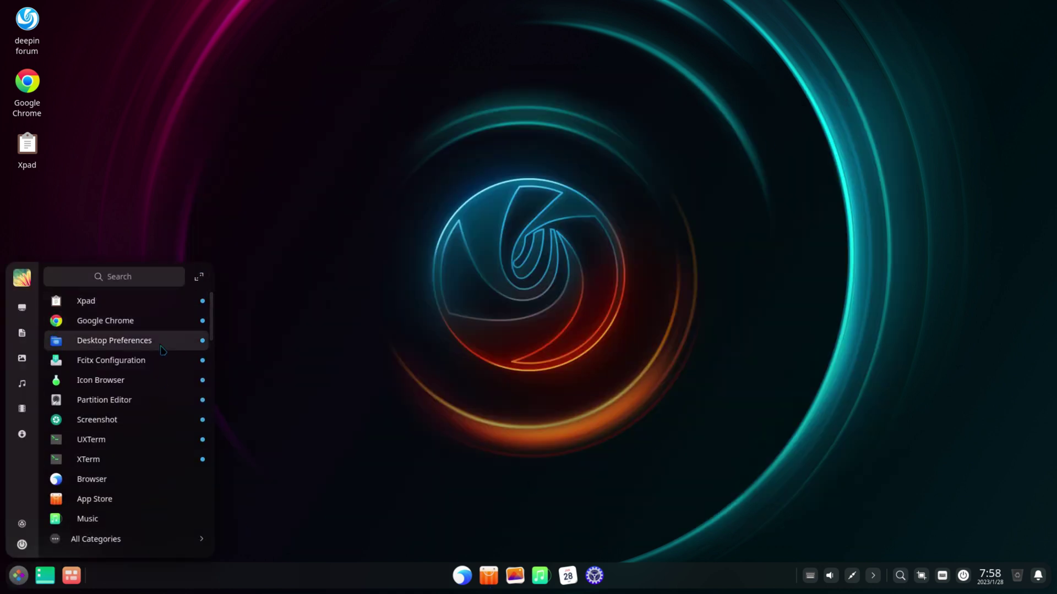
Scroll the Launcher's app list down to Document Viewer, Terminal, Downloader and Simple Scan
scroll(153, 448, down, 2)
scroll(153, 448, down, 2)
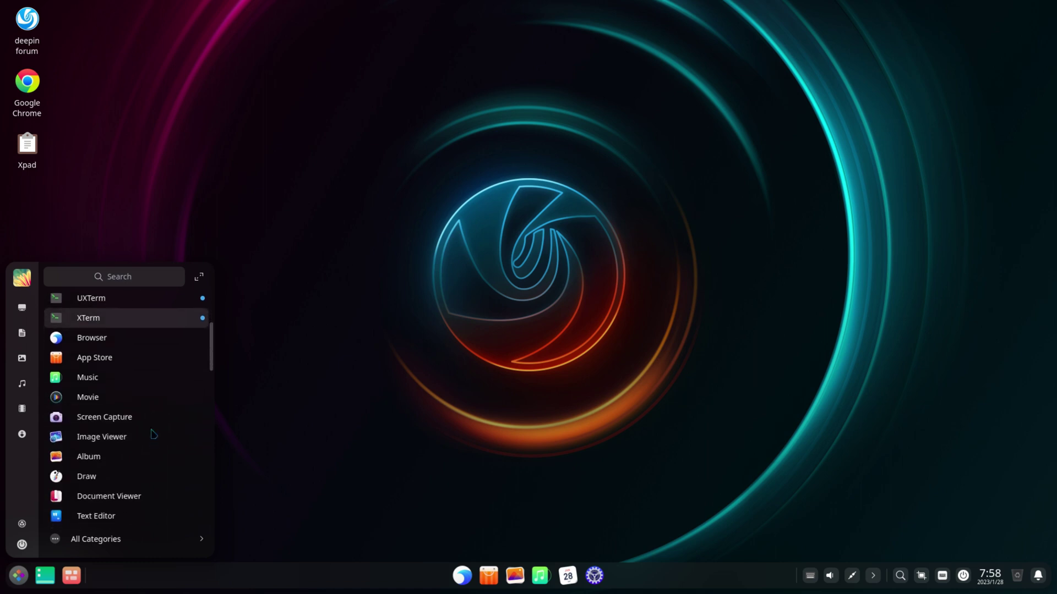
scroll(132, 423, down, 3)
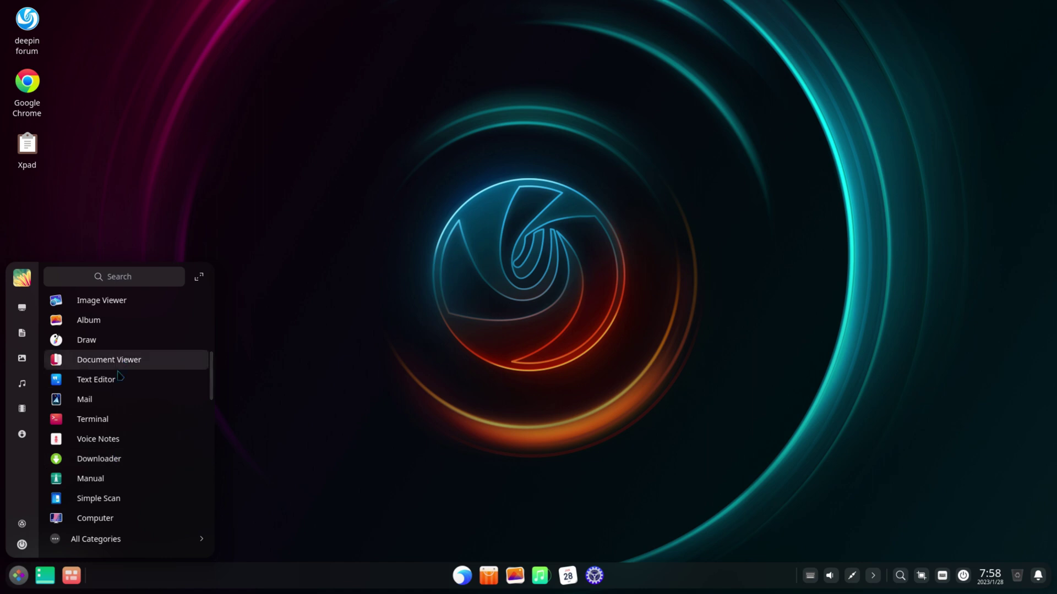